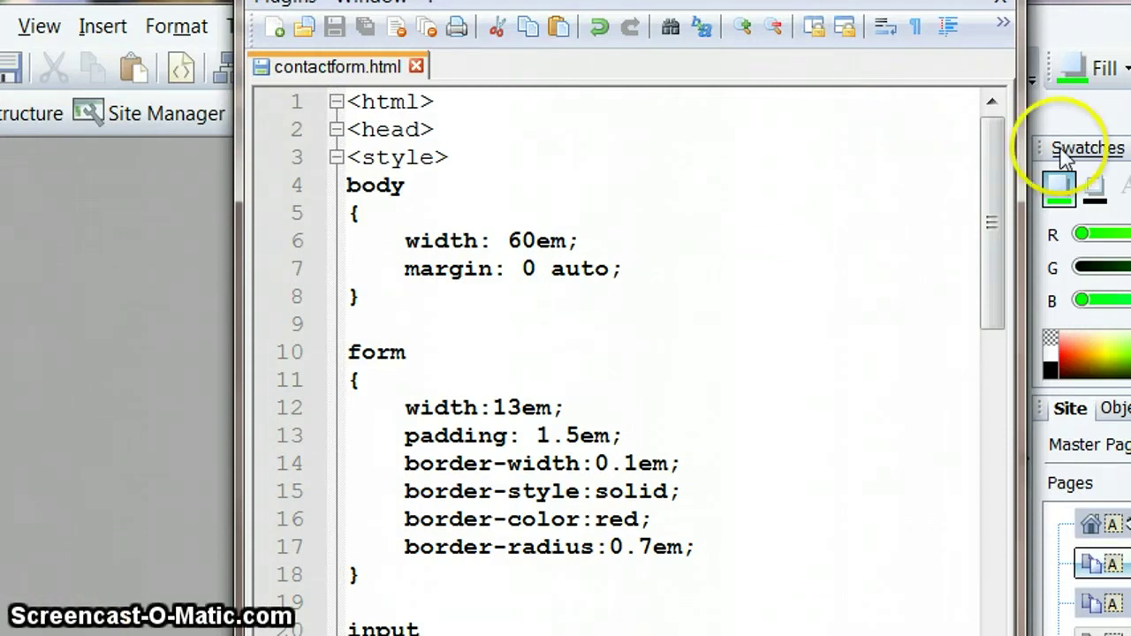
- Scroll through the contactform.html code, then minimise Notepad++ to reveal the WebPlus site
drag(1001, 184, 991, 120)
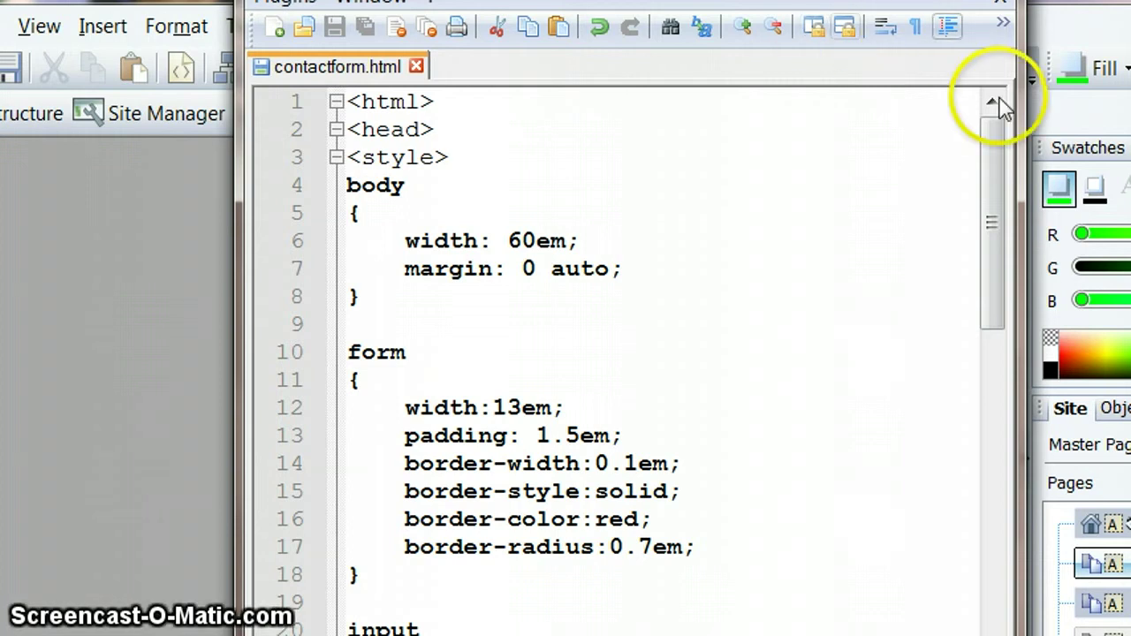
drag(998, 114, 980, 66)
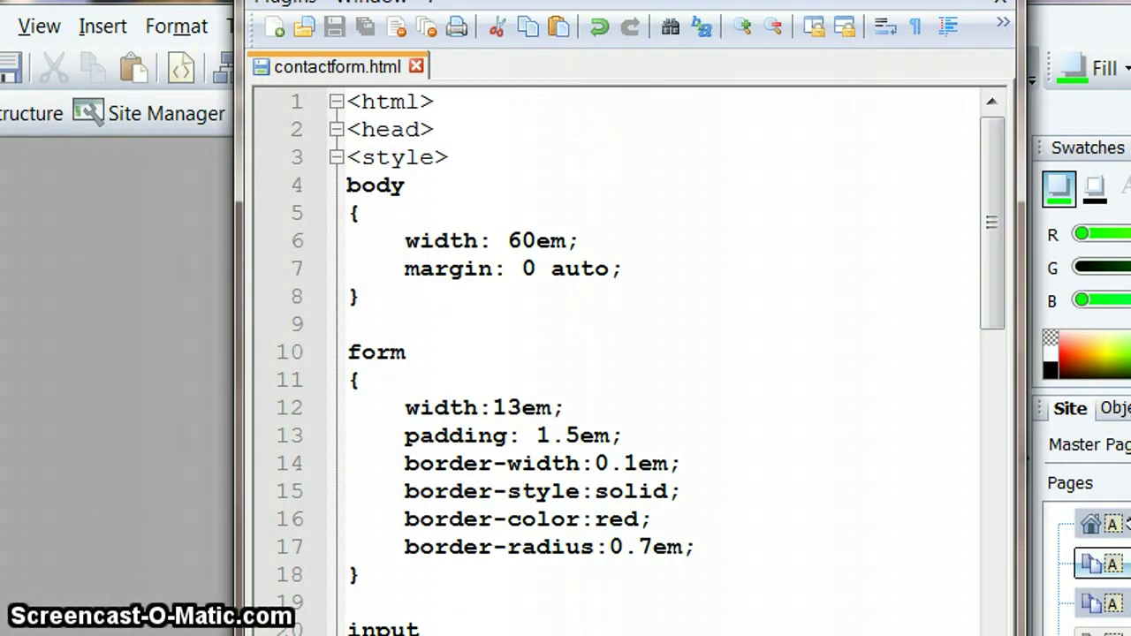
click(1000, 2)
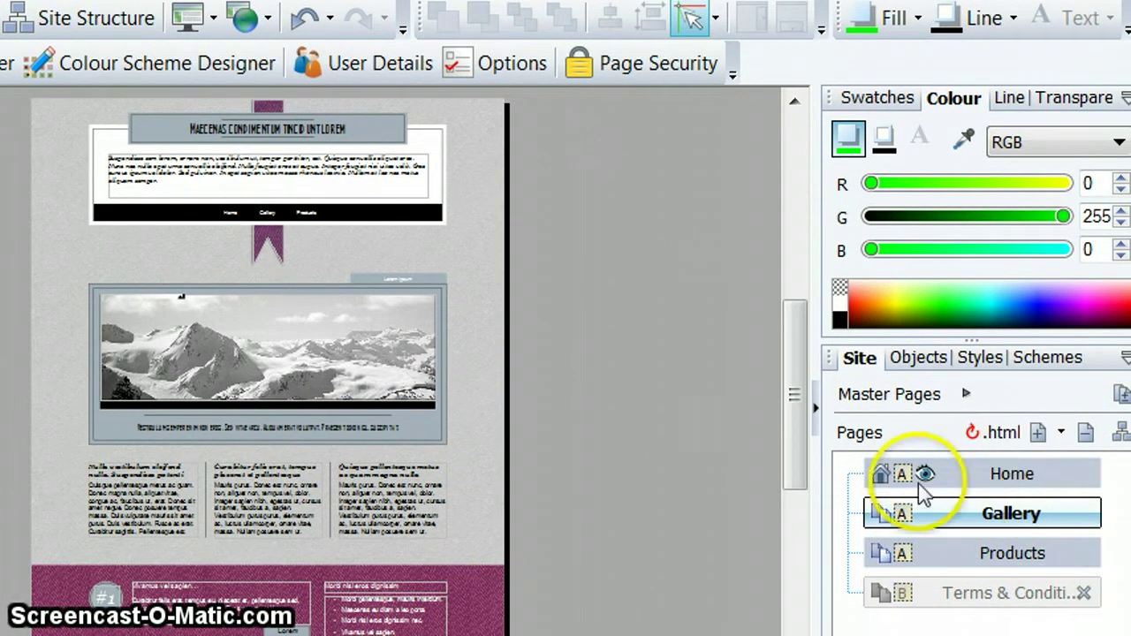
- Add a new blank page named 'Contact Us' with the file name contact.html
click(1062, 435)
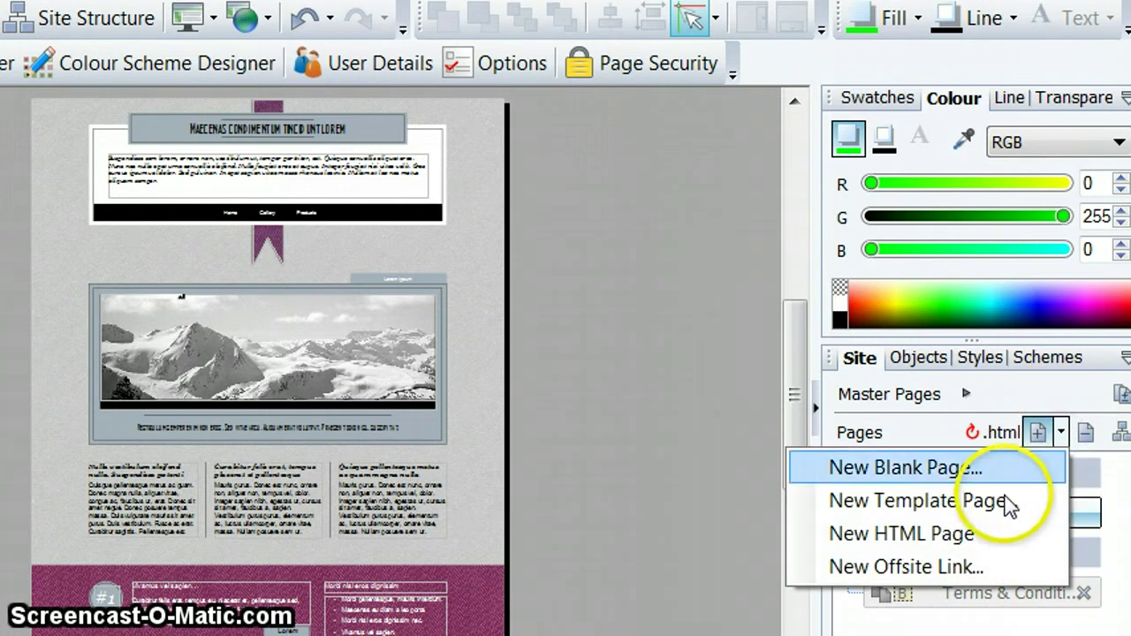
click(939, 469)
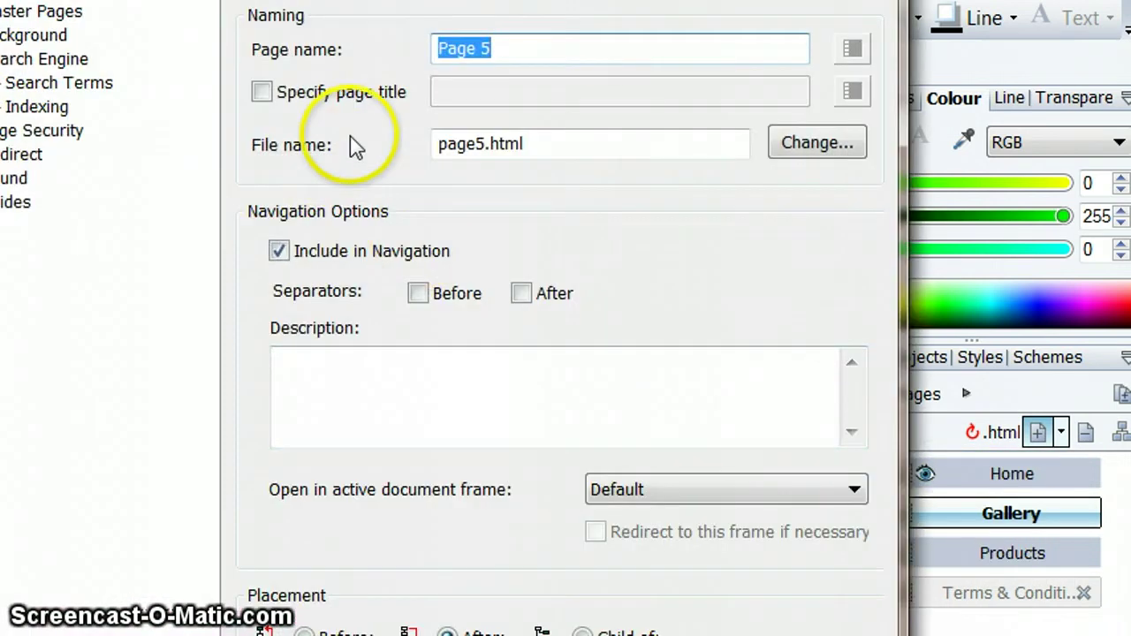
click(515, 50)
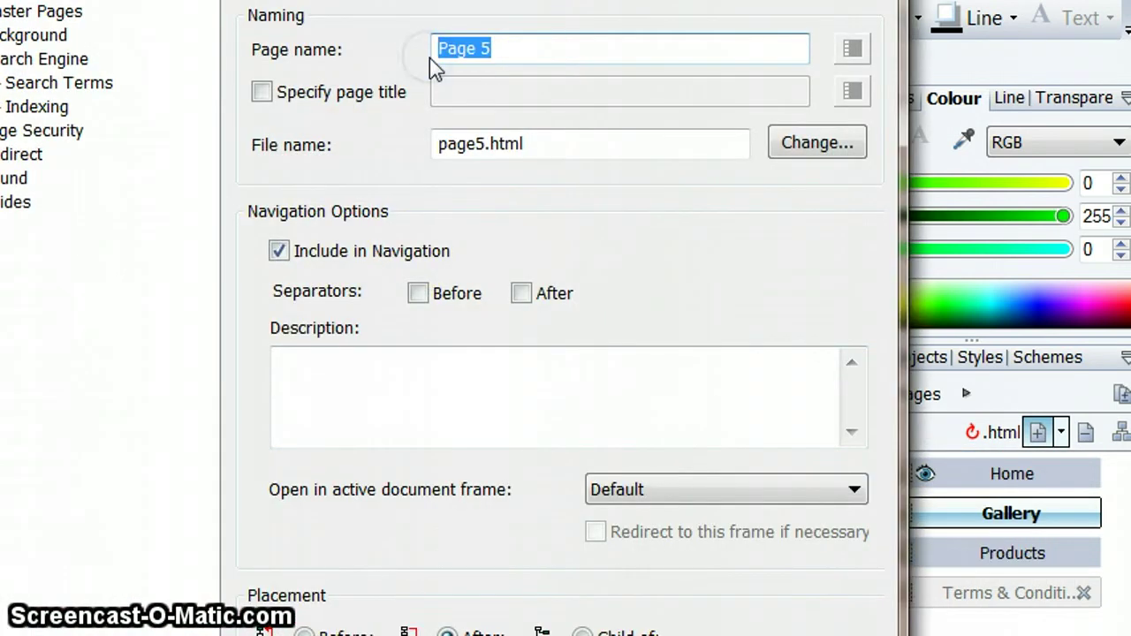
text(Con)
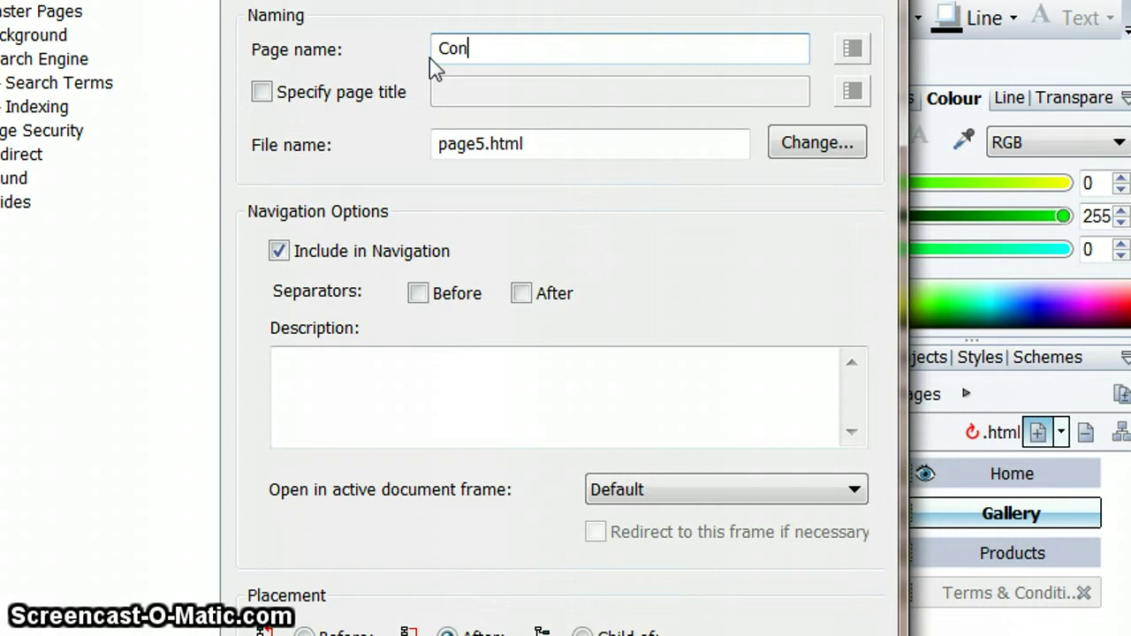
text(tact)
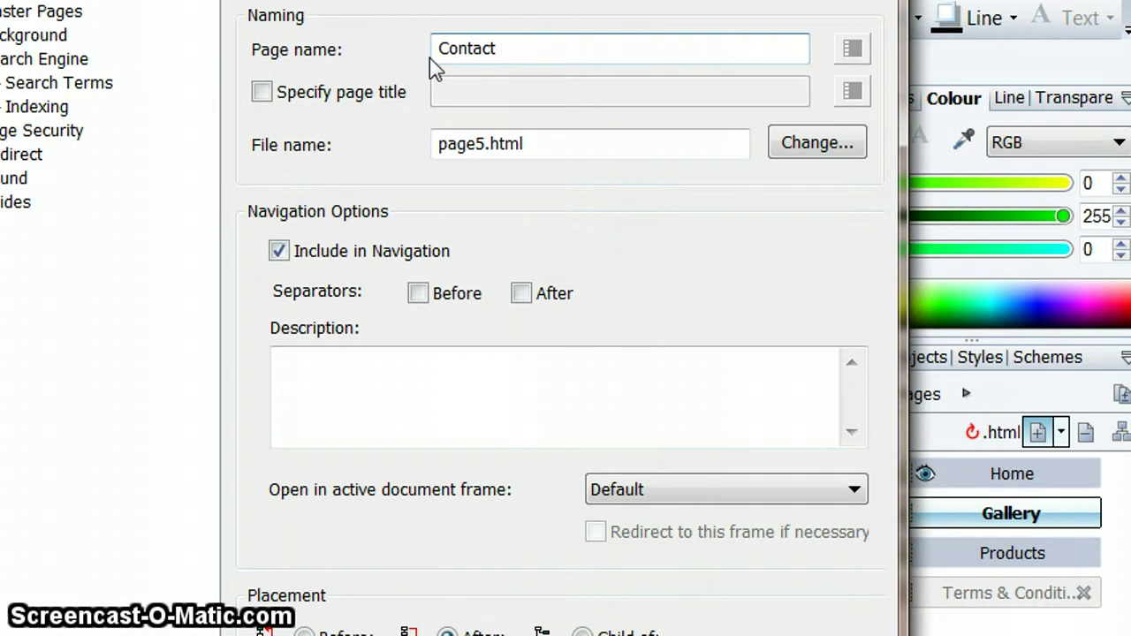
text( Us)
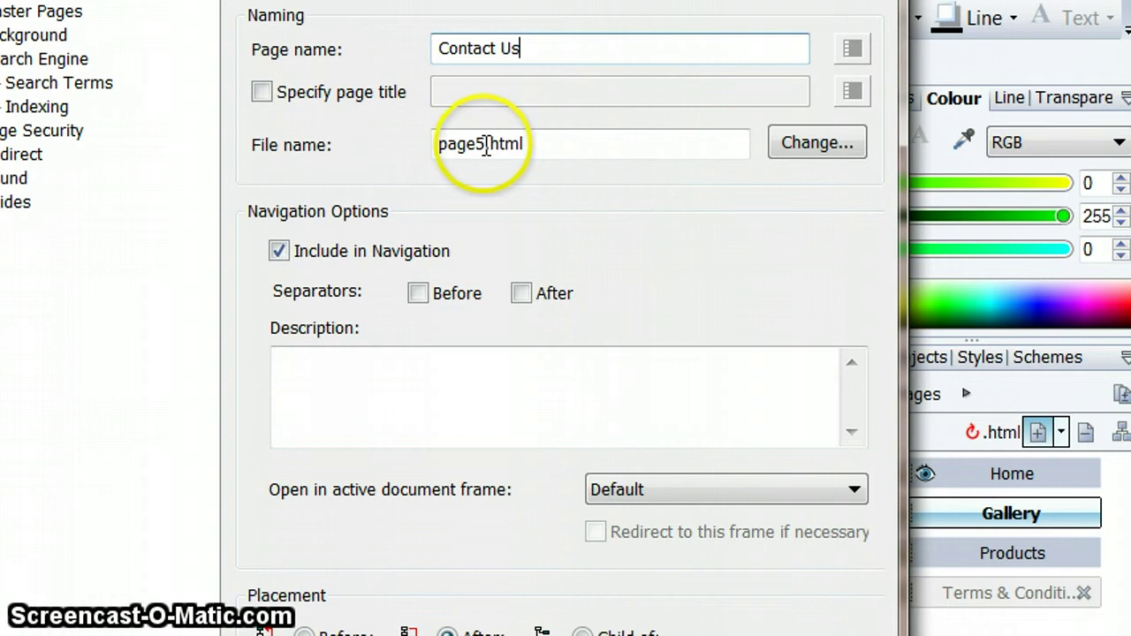
drag(485, 144, 478, 144)
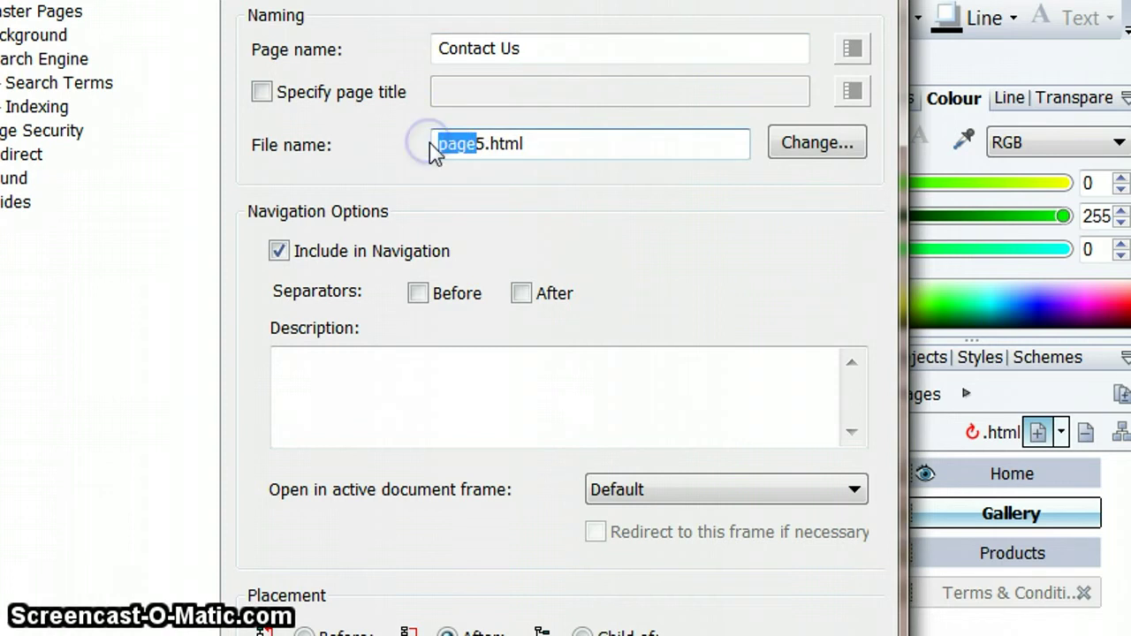
key(Delete)
key(Delete)
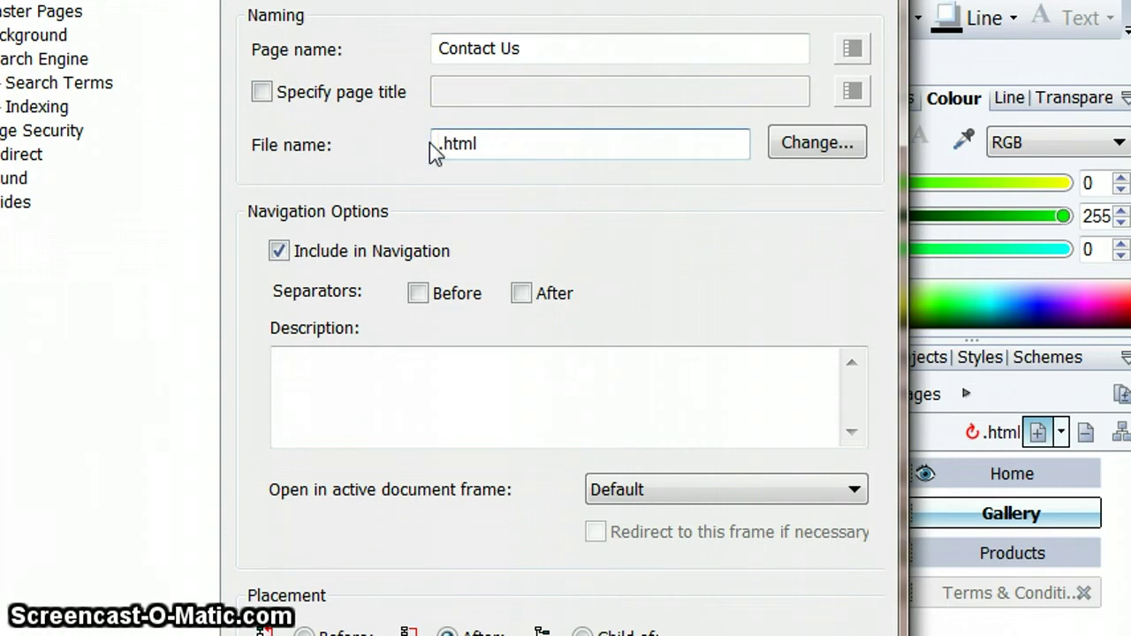
text(contact)
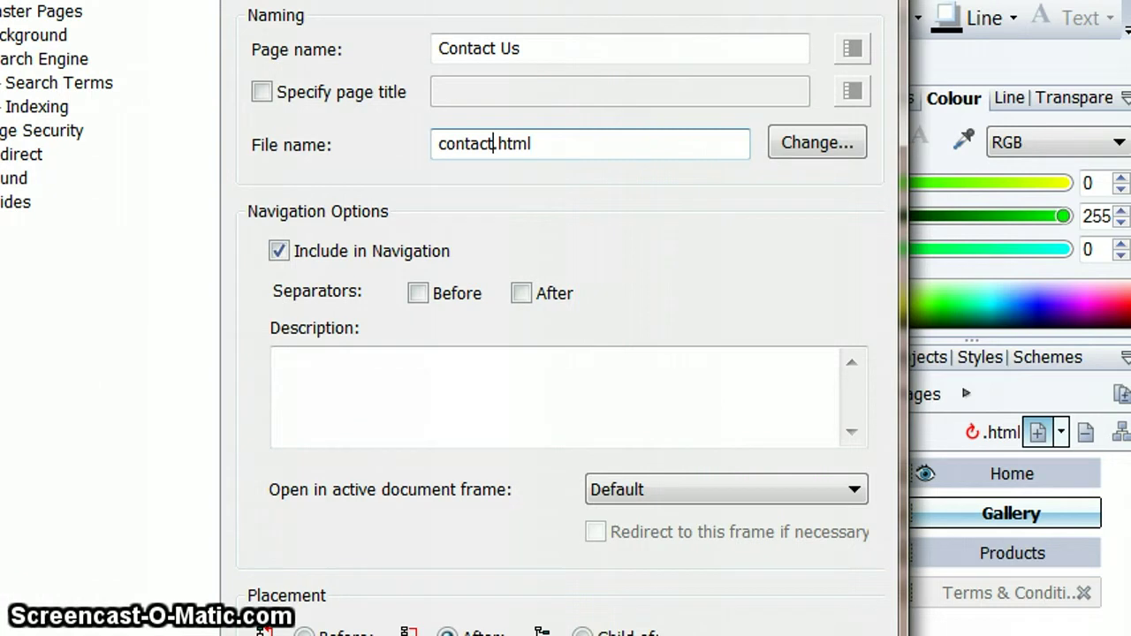
key(Return)
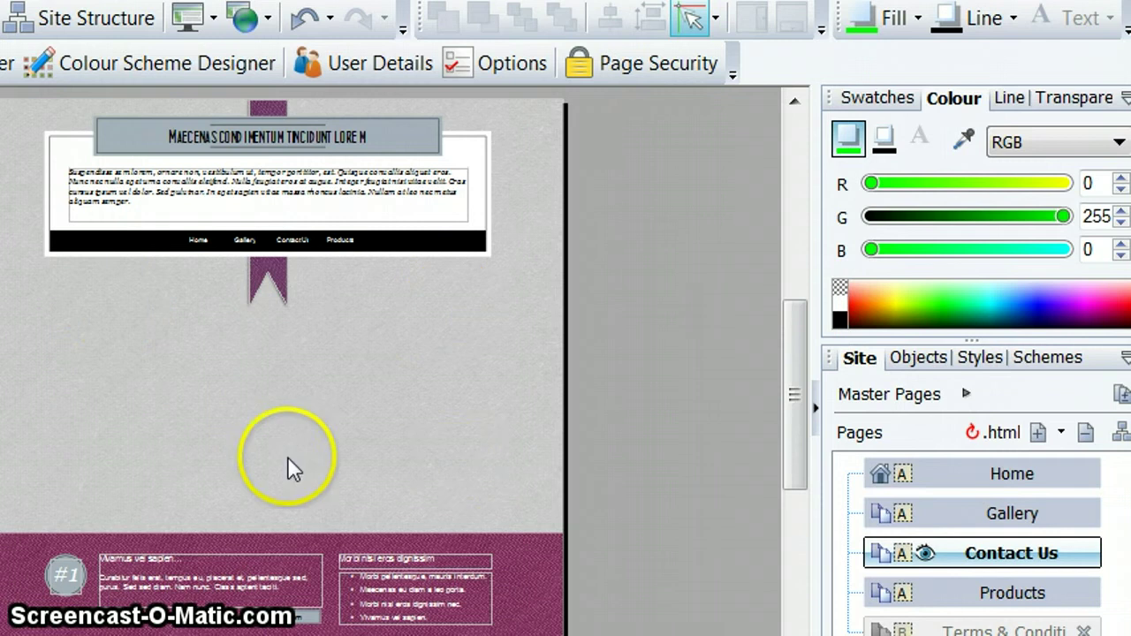
- Dismiss the add-page list and choose HTML Fragment from the Insert menu
click(1061, 433)
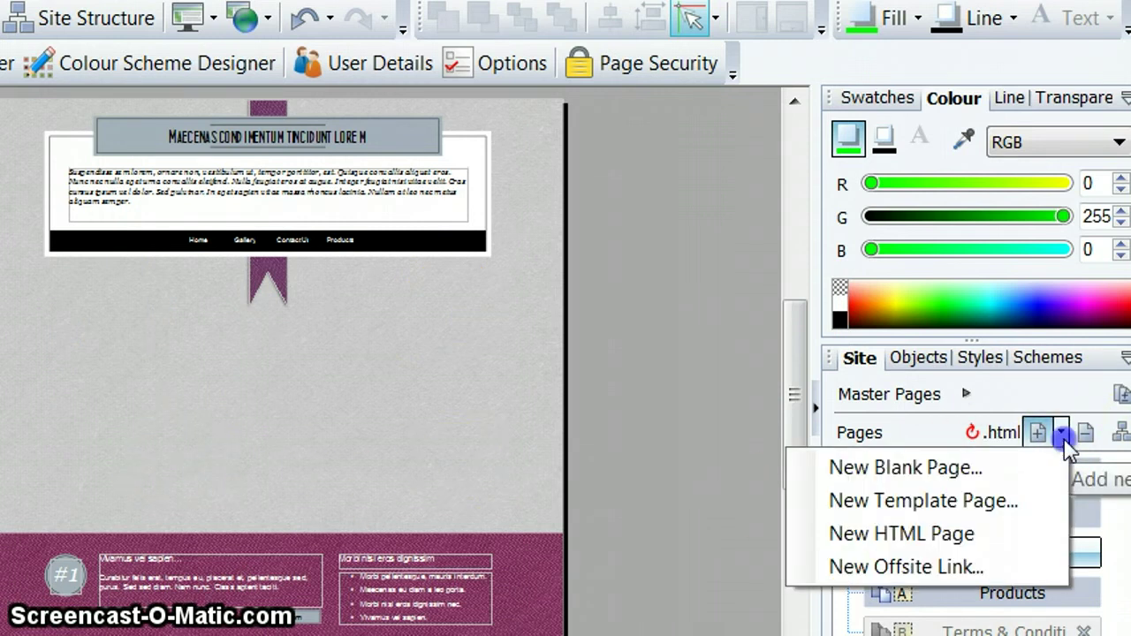
click(674, 360)
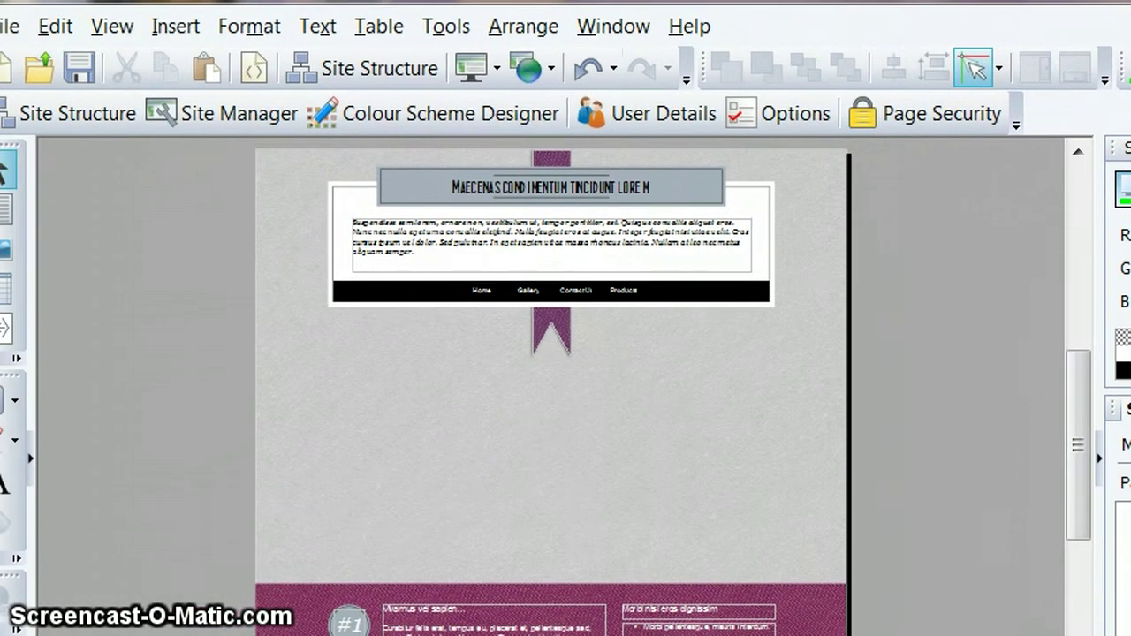
click(179, 27)
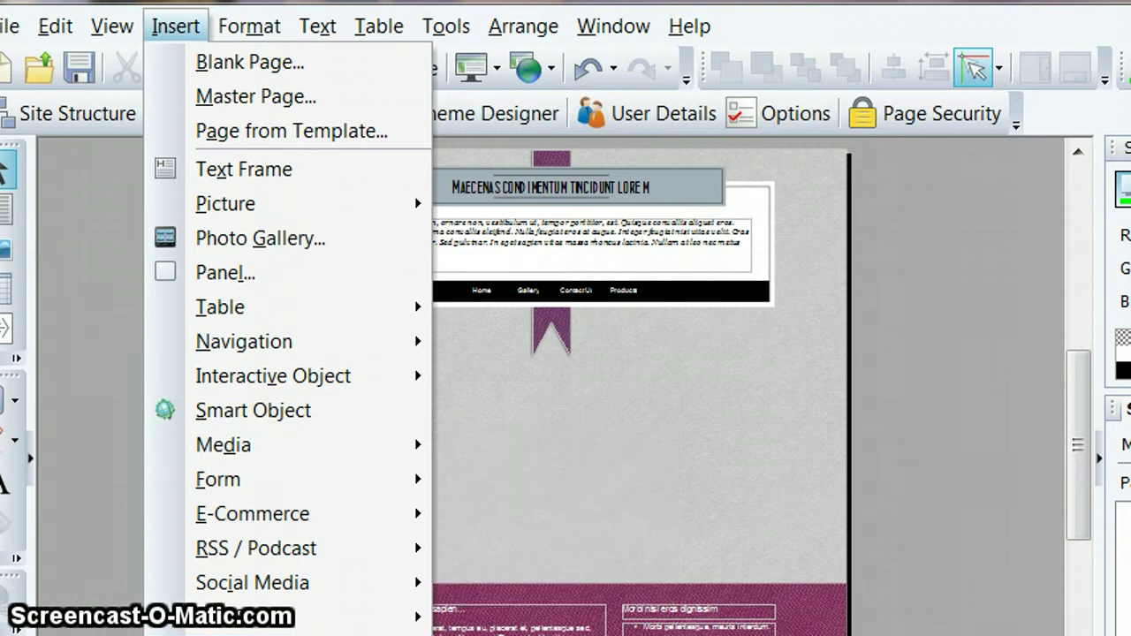
key(Escape)
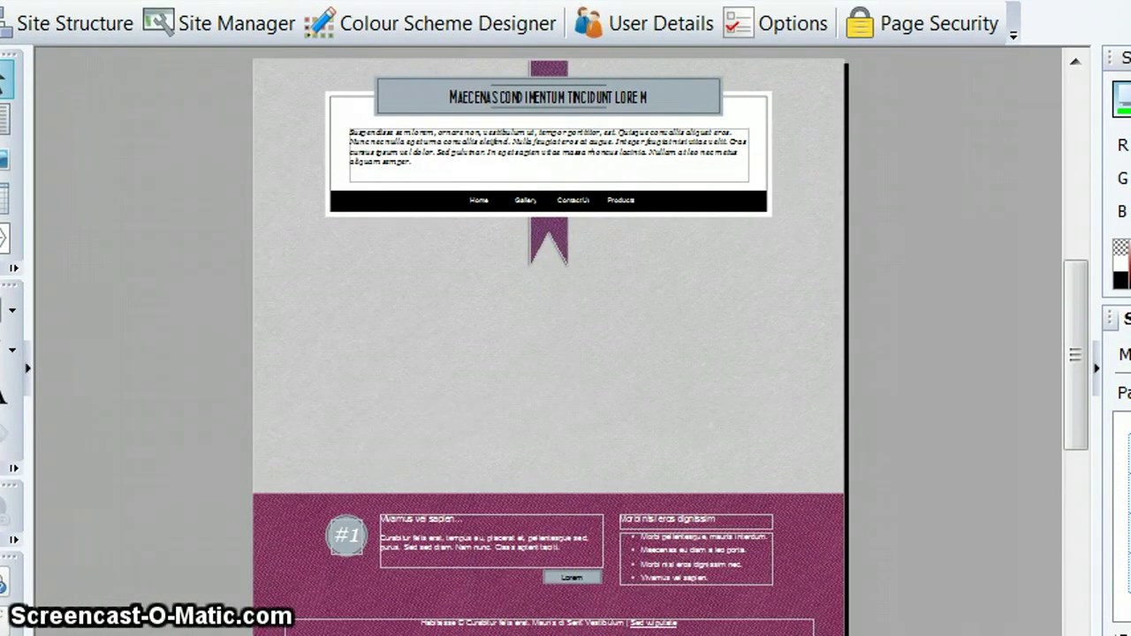
key(alt+i)
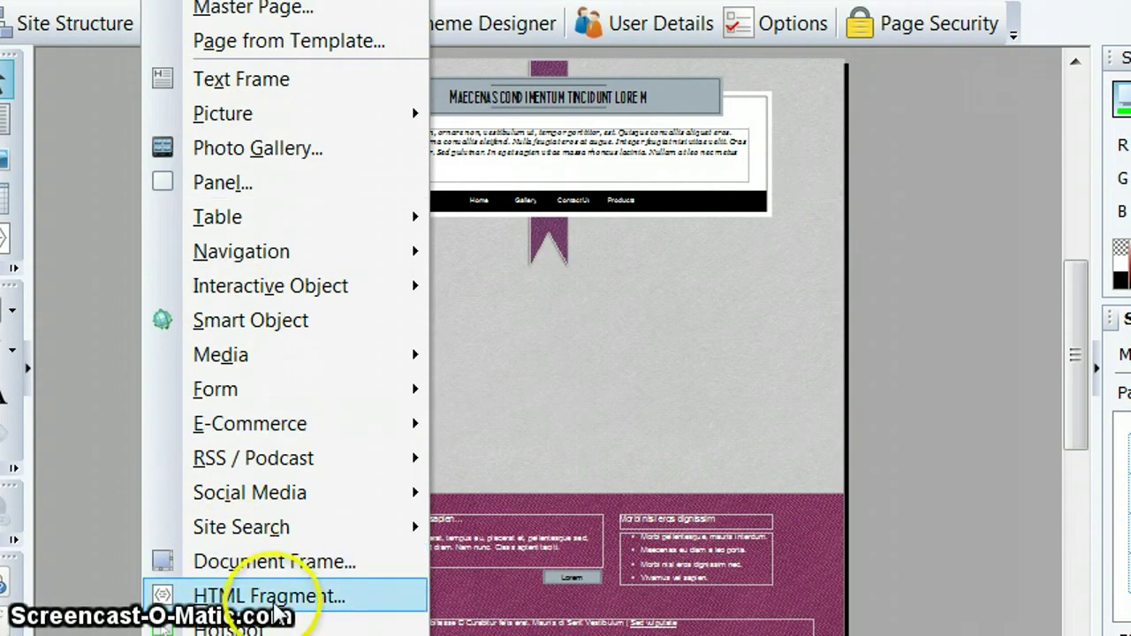
click(274, 605)
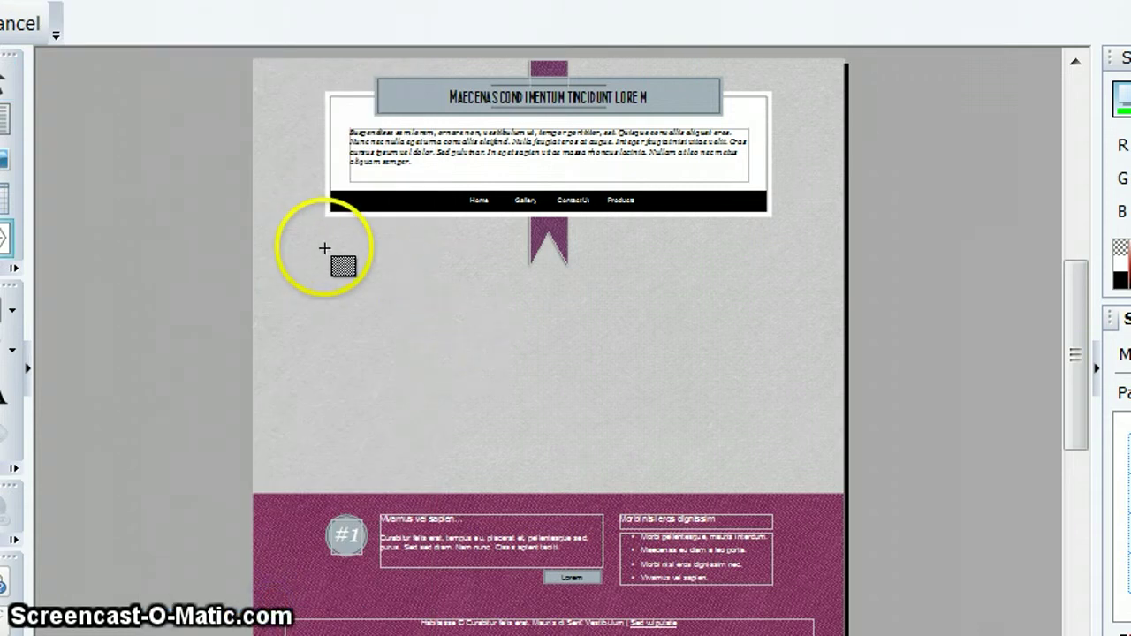
- Draw the HTML fragment box below the header, review its frag_2 code, then return to contactform.html
drag(329, 243, 768, 488)
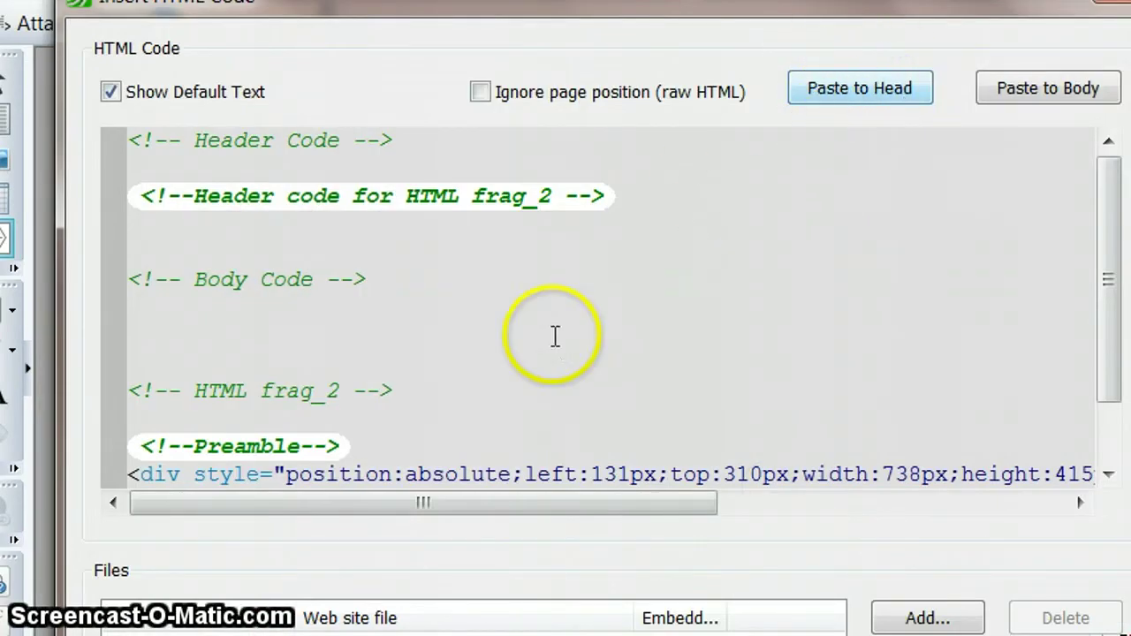
drag(1105, 305, 1111, 139)
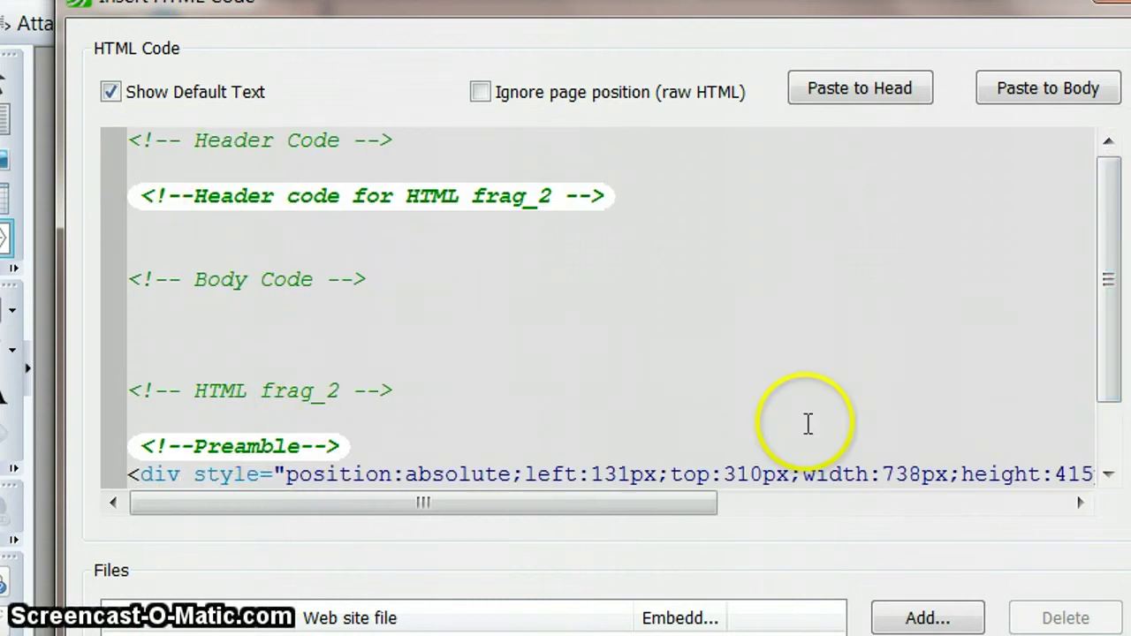
drag(1121, 358, 1093, 222)
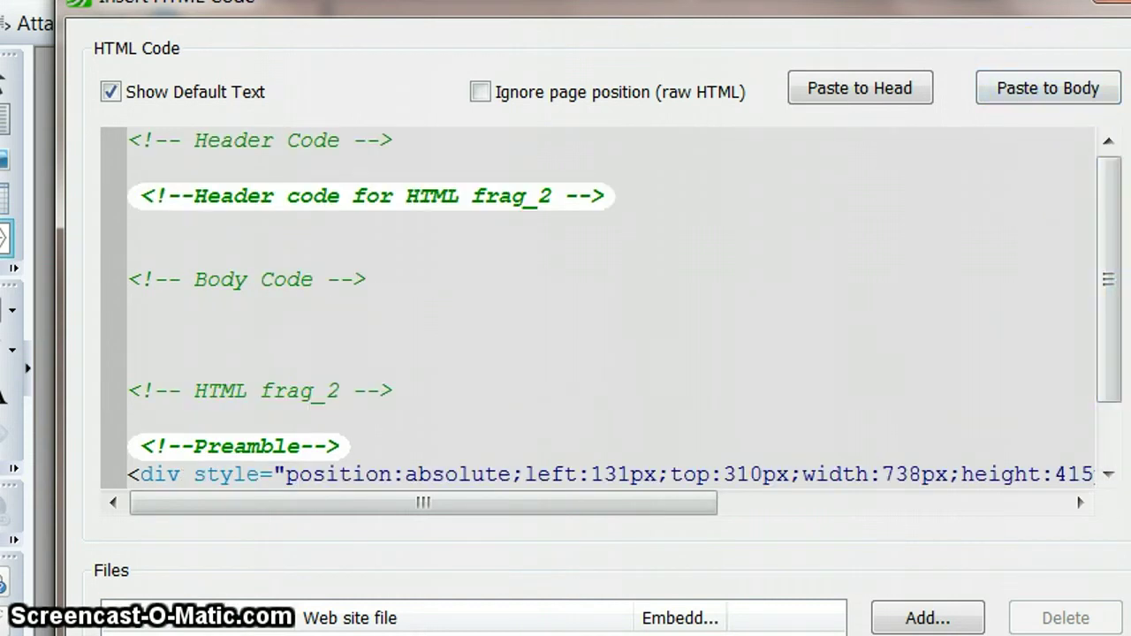
key(alt+Tab)
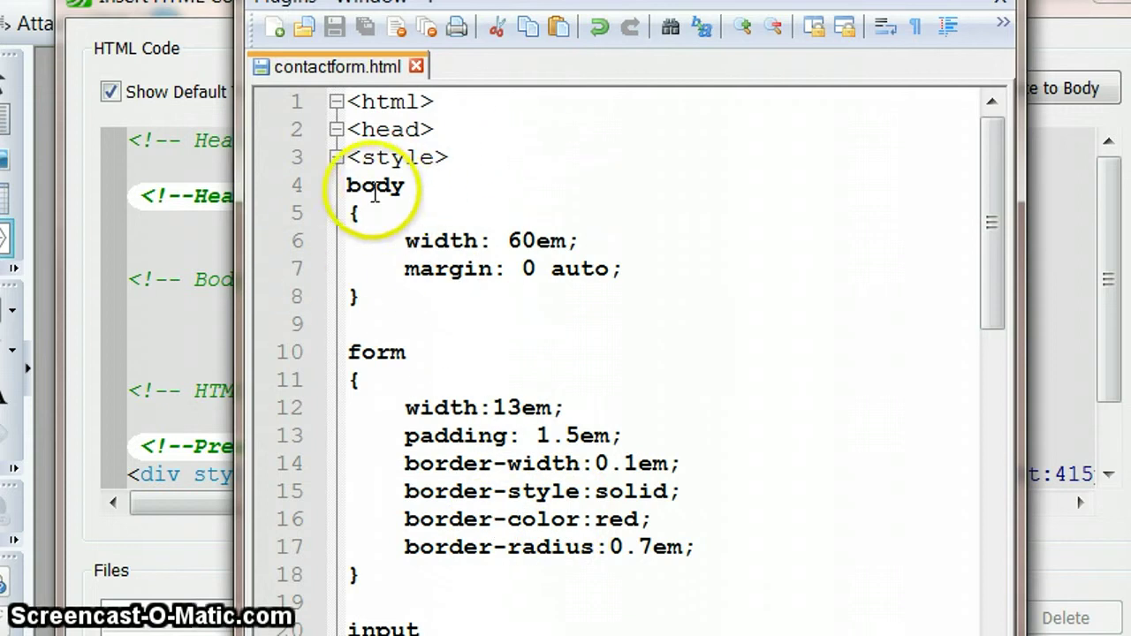
- Copy the <style> to </style> block (lines 3–50) and return to the WebPlus code dialog
drag(349, 158, 645, 544)
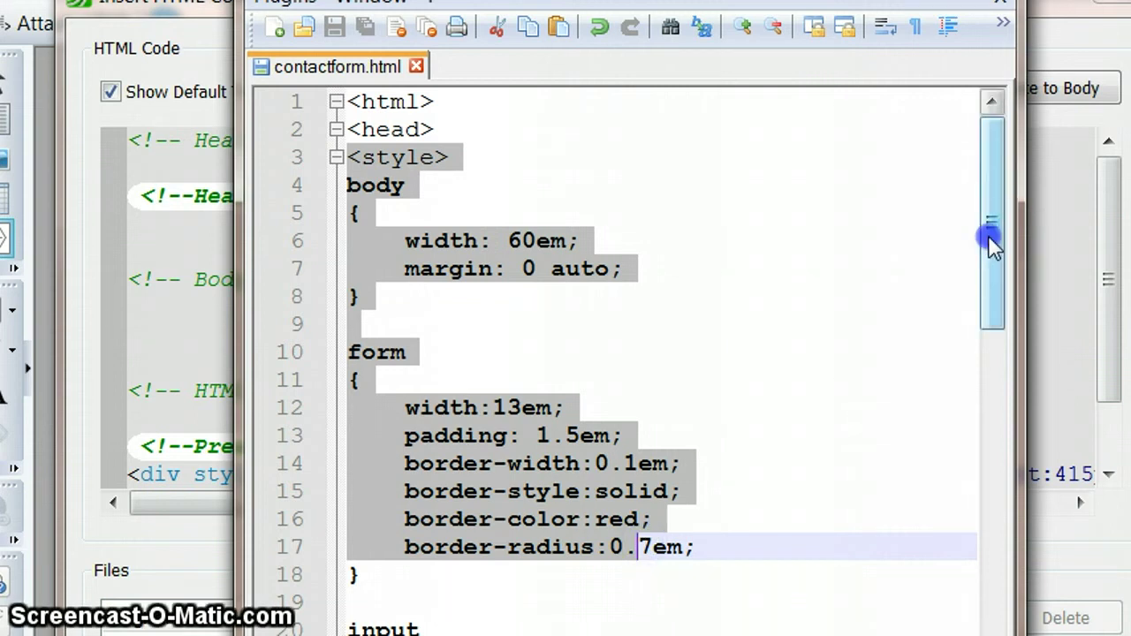
drag(990, 244, 931, 554)
click(360, 406)
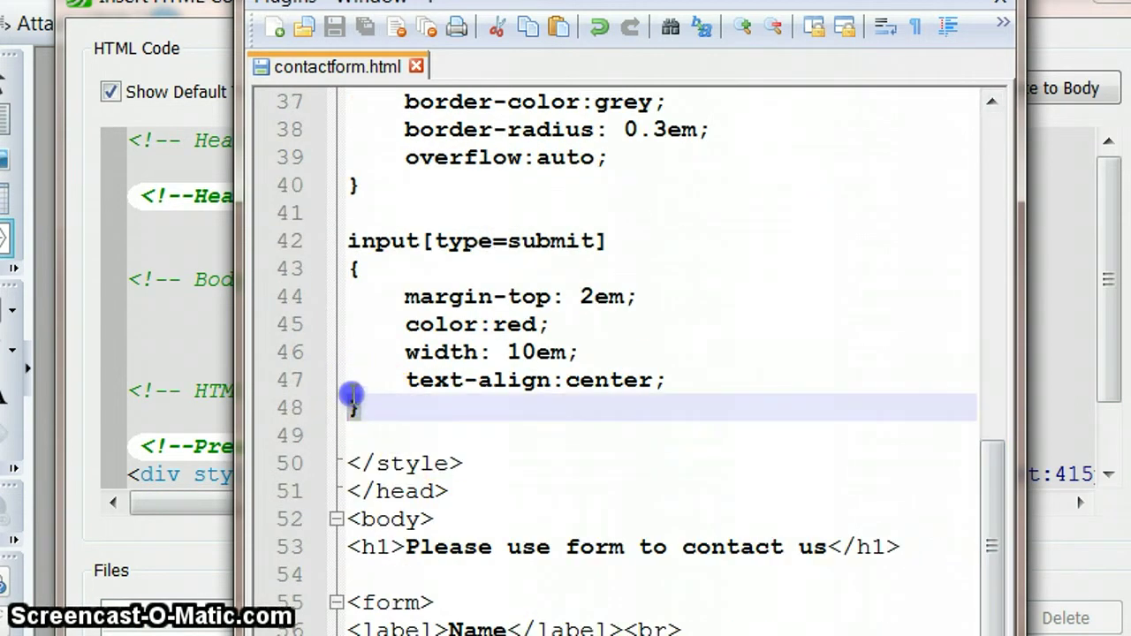
drag(483, 475, 361, 150)
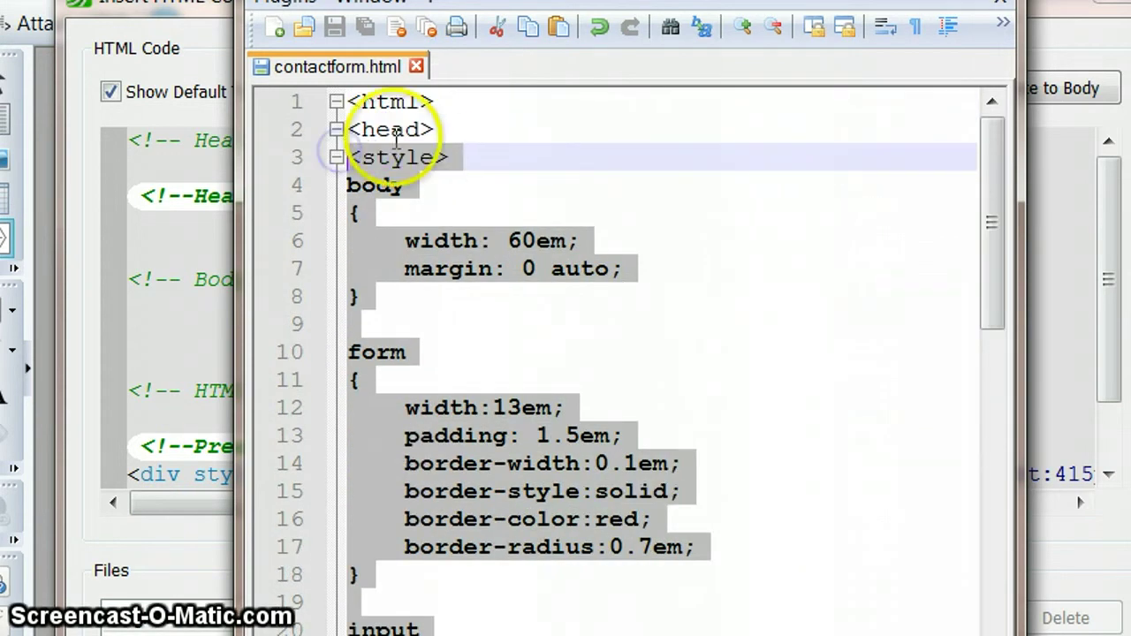
right_click(429, 159)
click(492, 219)
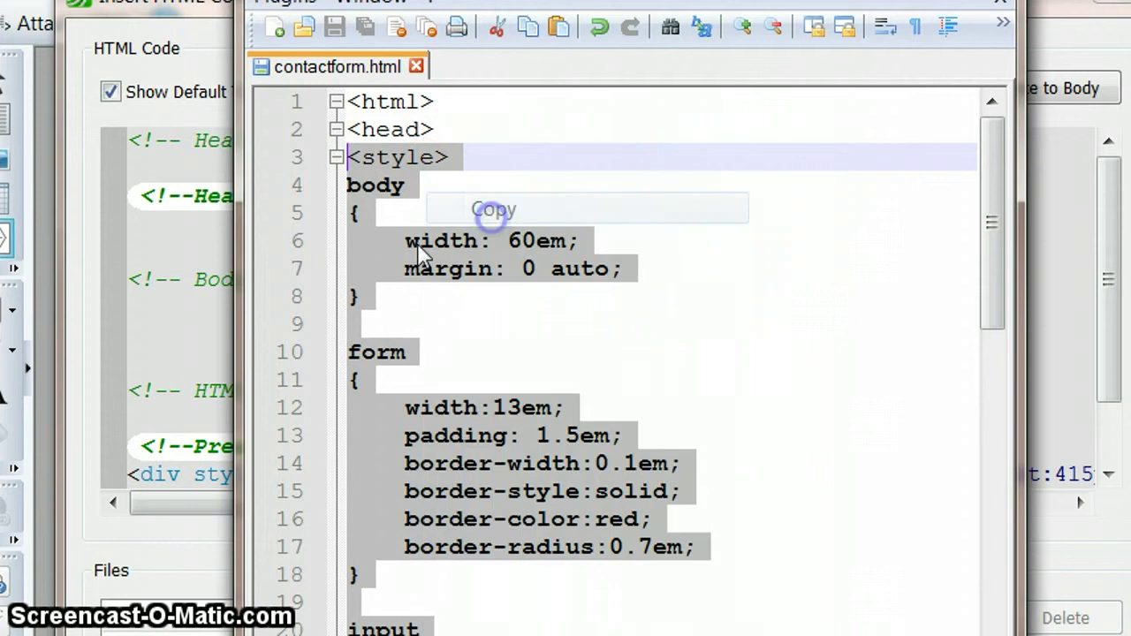
click(132, 20)
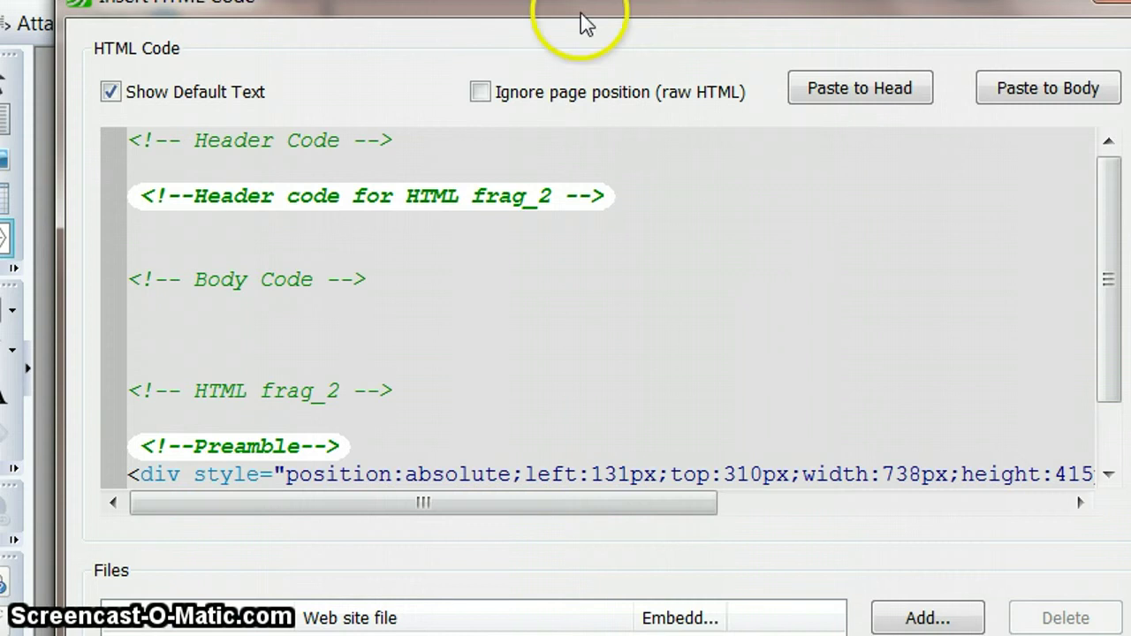
- Paste the CSS into the fragment's head, then scroll to contactform.html's body markup in Notepad++
click(859, 90)
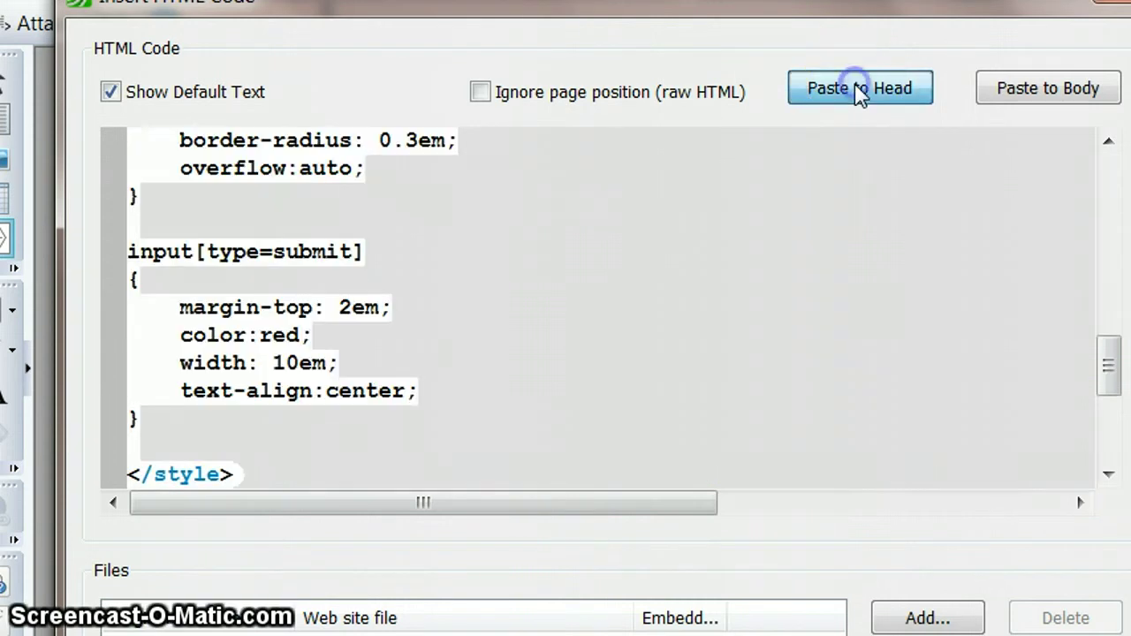
drag(1112, 371, 1096, 132)
drag(1104, 181, 1098, 458)
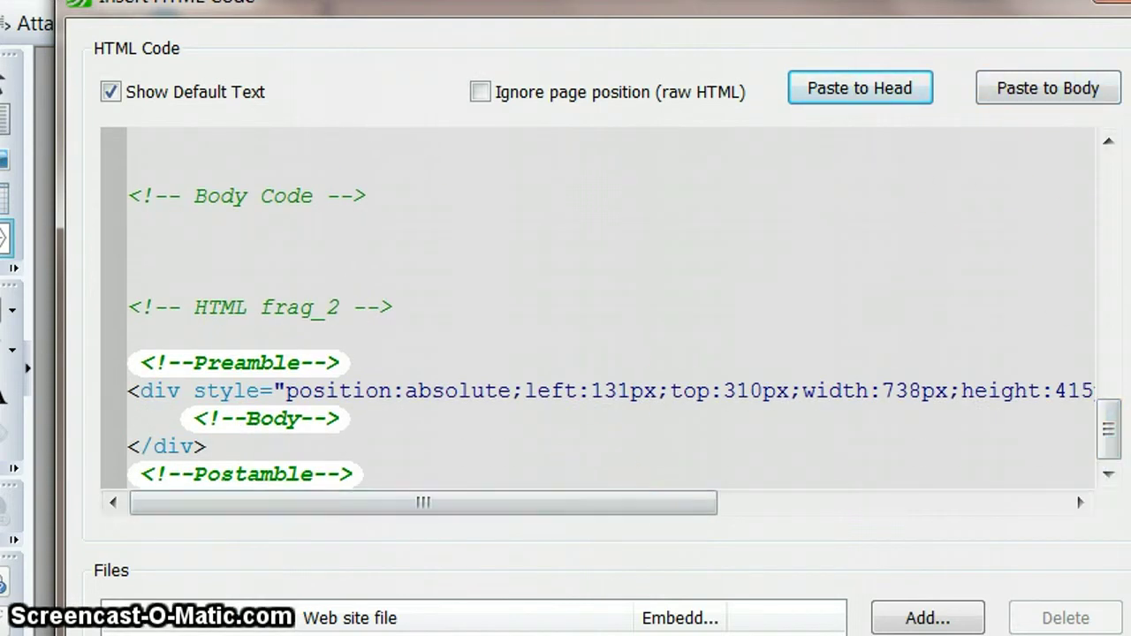
key(alt+Tab)
drag(996, 177, 968, 618)
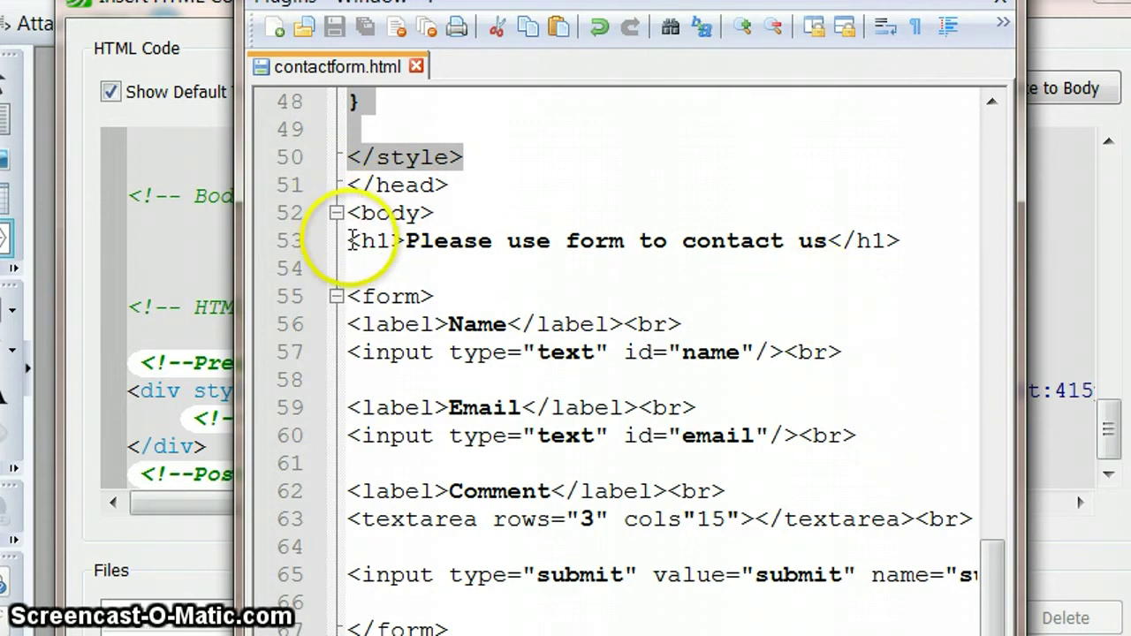
- Select lines 53 through </form> in contactform.html and copy them
drag(348, 238, 482, 623)
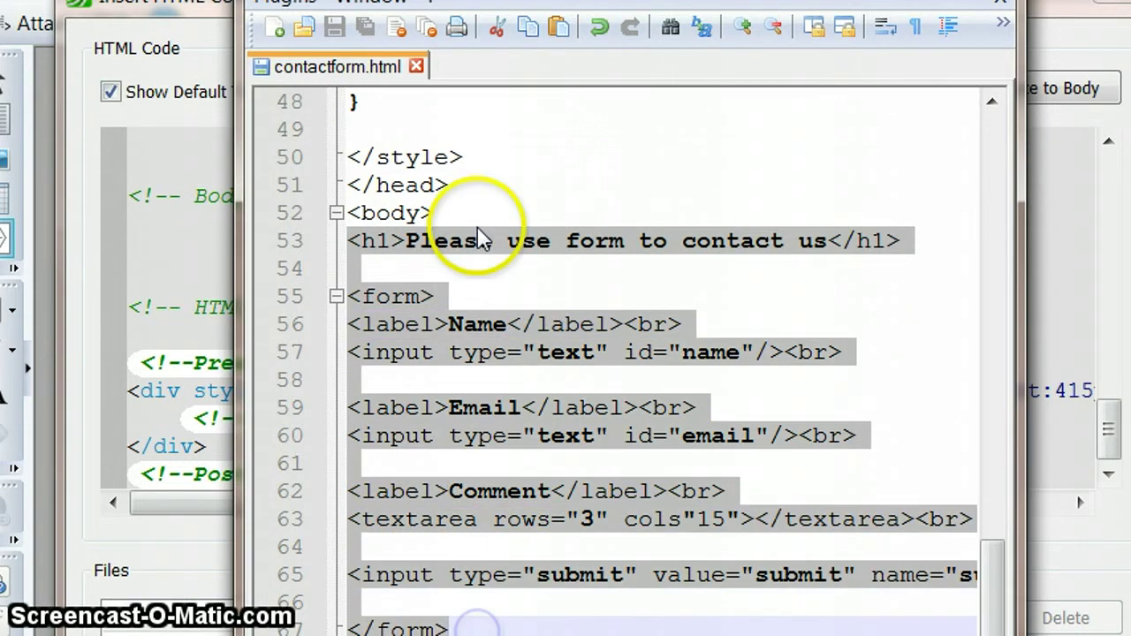
right_click(394, 297)
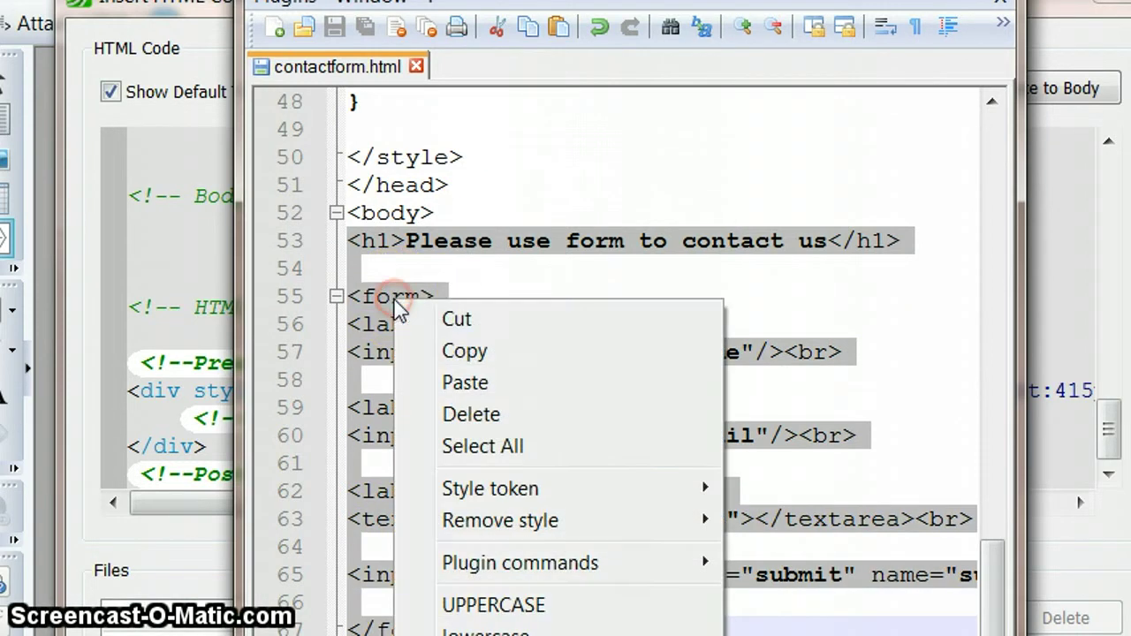
click(496, 353)
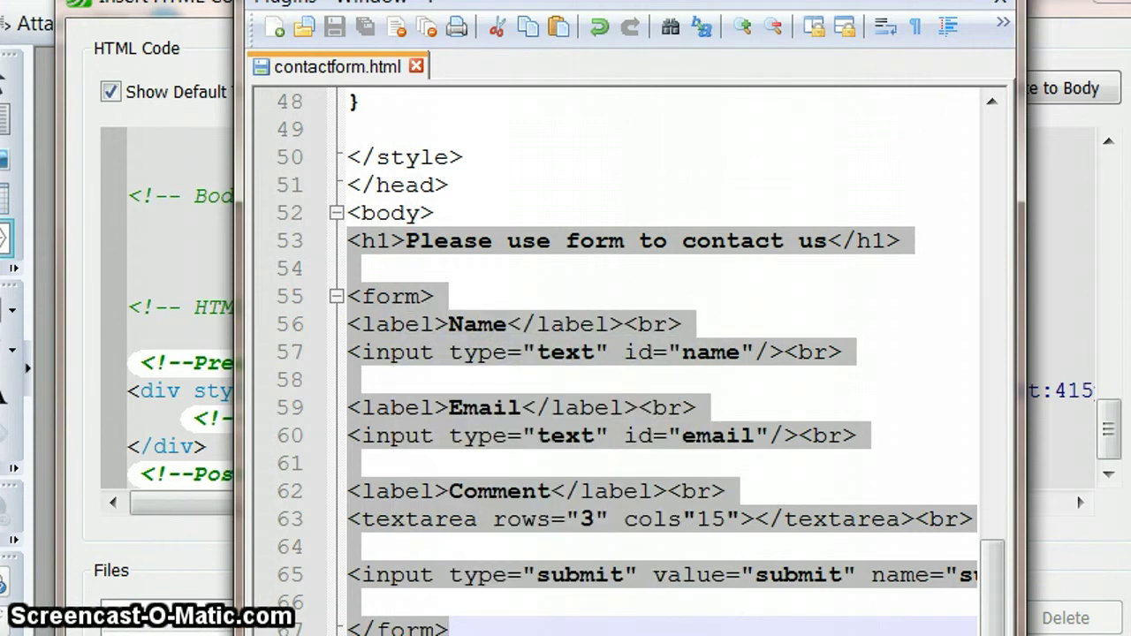
- Paste the heading and form markup into the fragment's body and confirm with OK
key(alt+Tab)
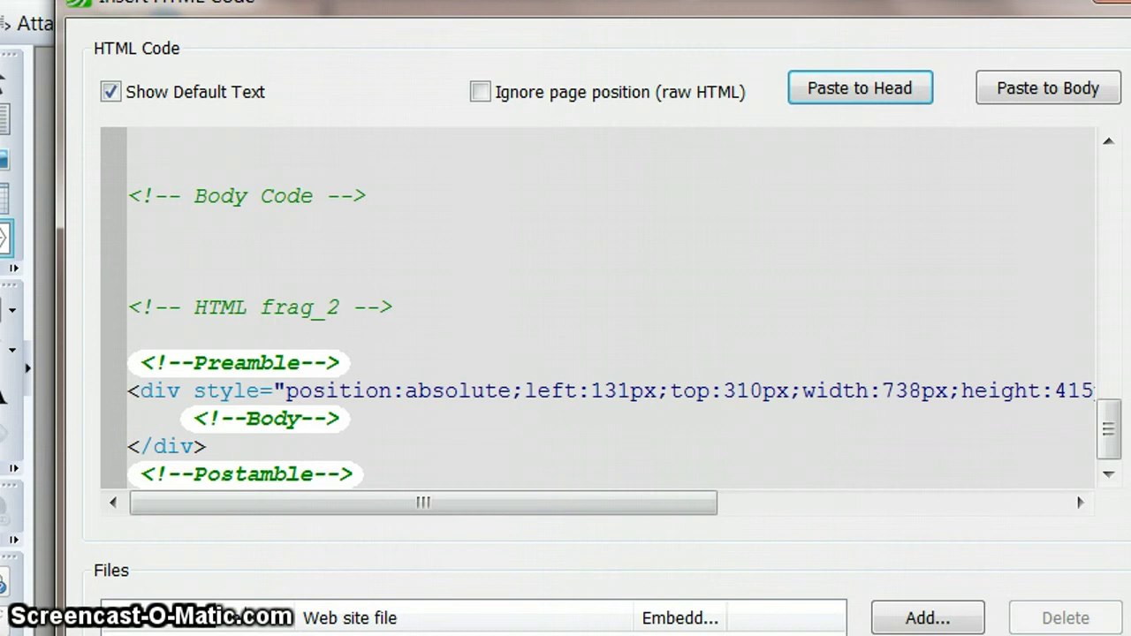
click(1068, 97)
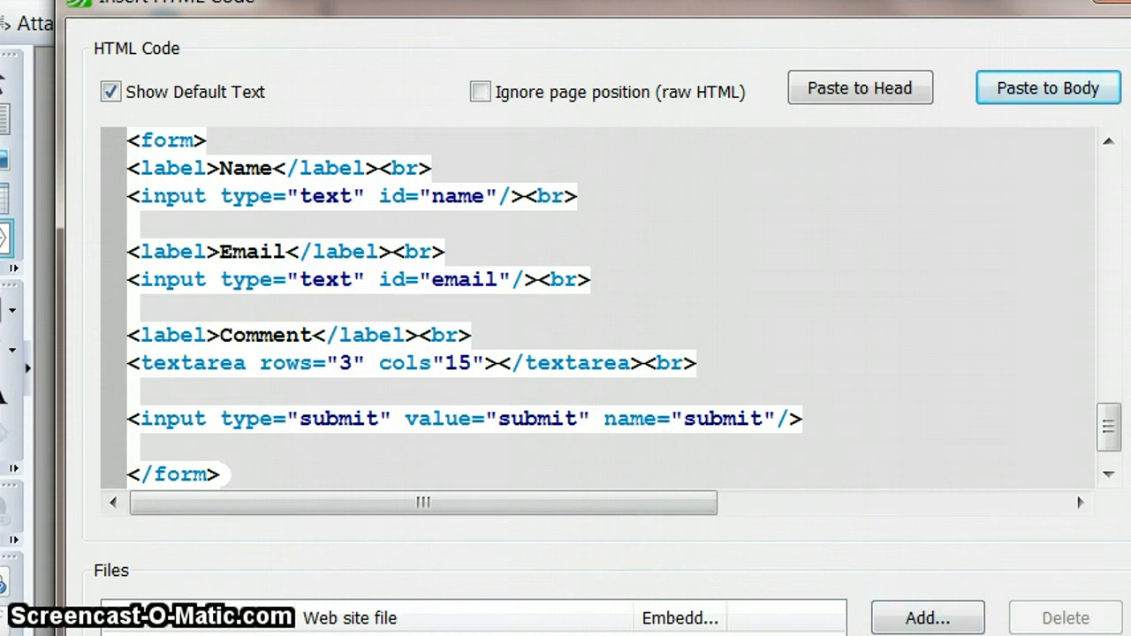
key(Return)
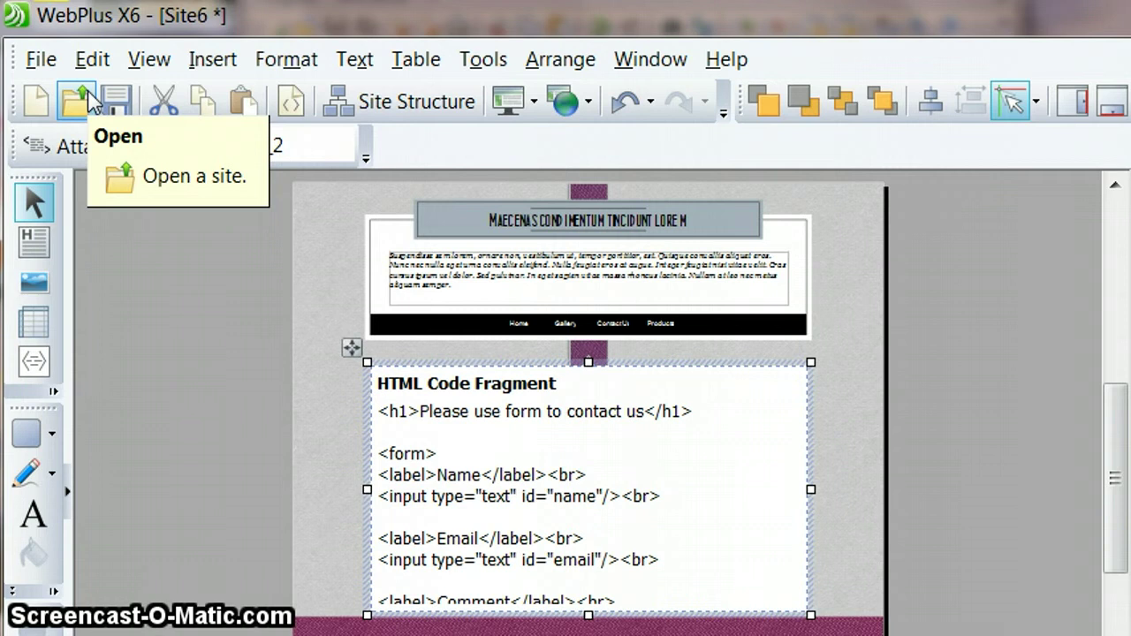
- Open File > Preview Site and point to Preview Page in Internet Explorer
click(40, 60)
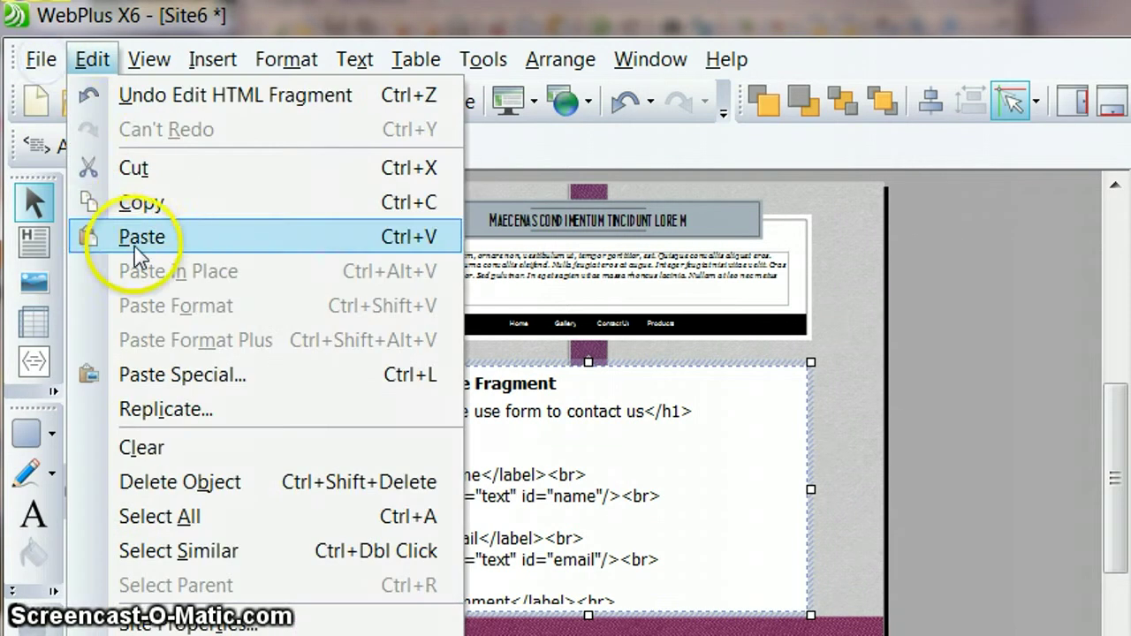
click(39, 62)
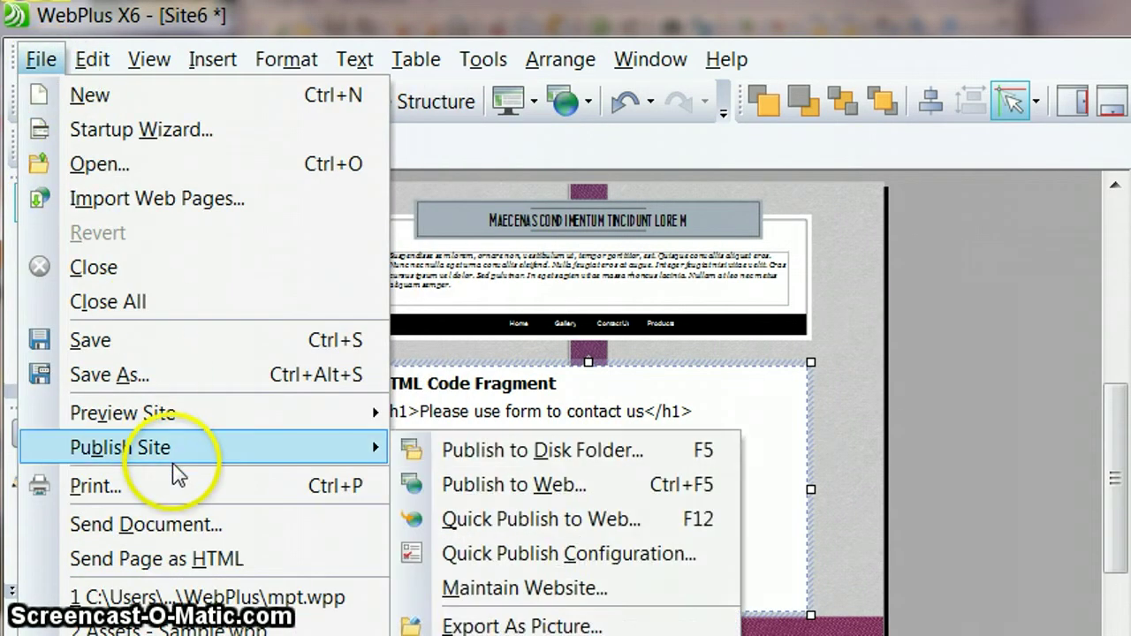
mouse_move(219, 430)
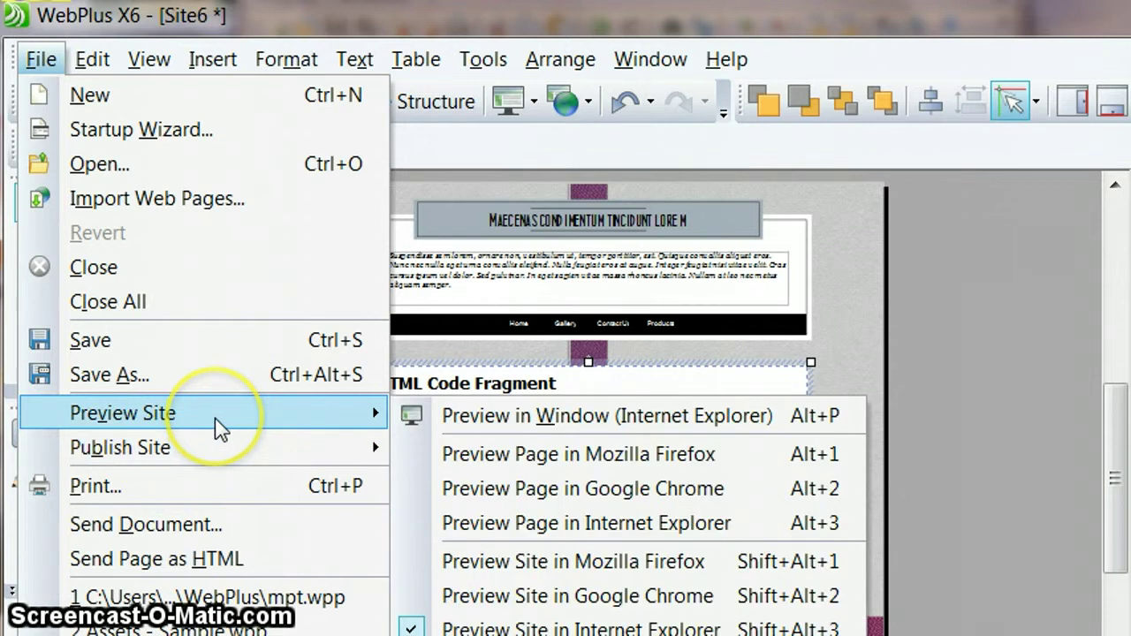
- Preview the Contact Us page in Internet Explorer, try Home, then reopen File > Preview Site
click(612, 529)
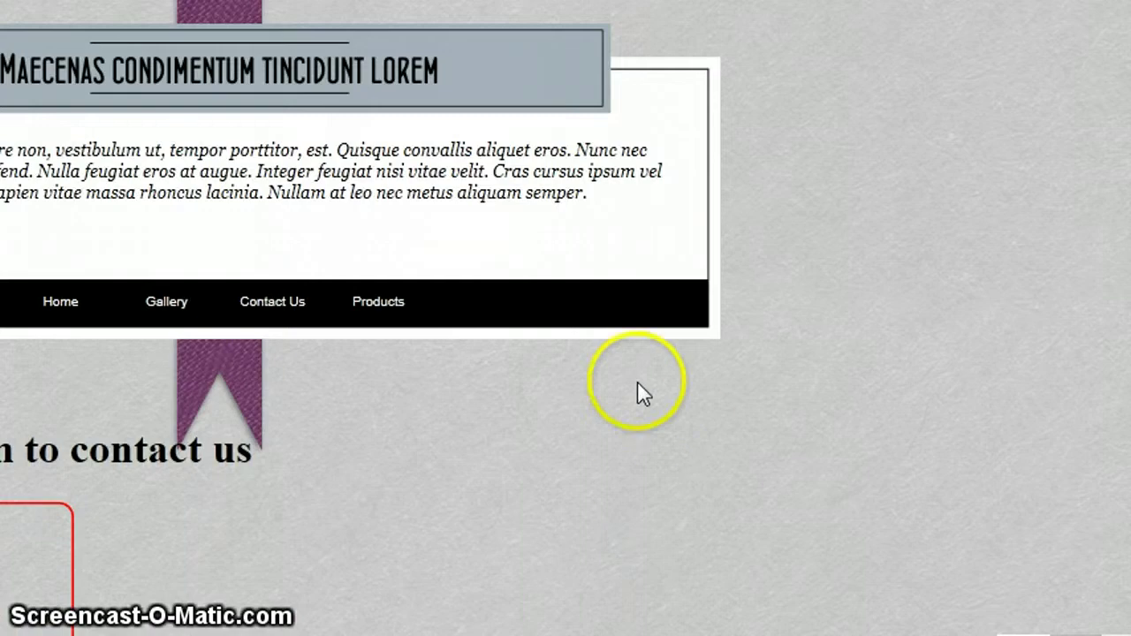
click(50, 310)
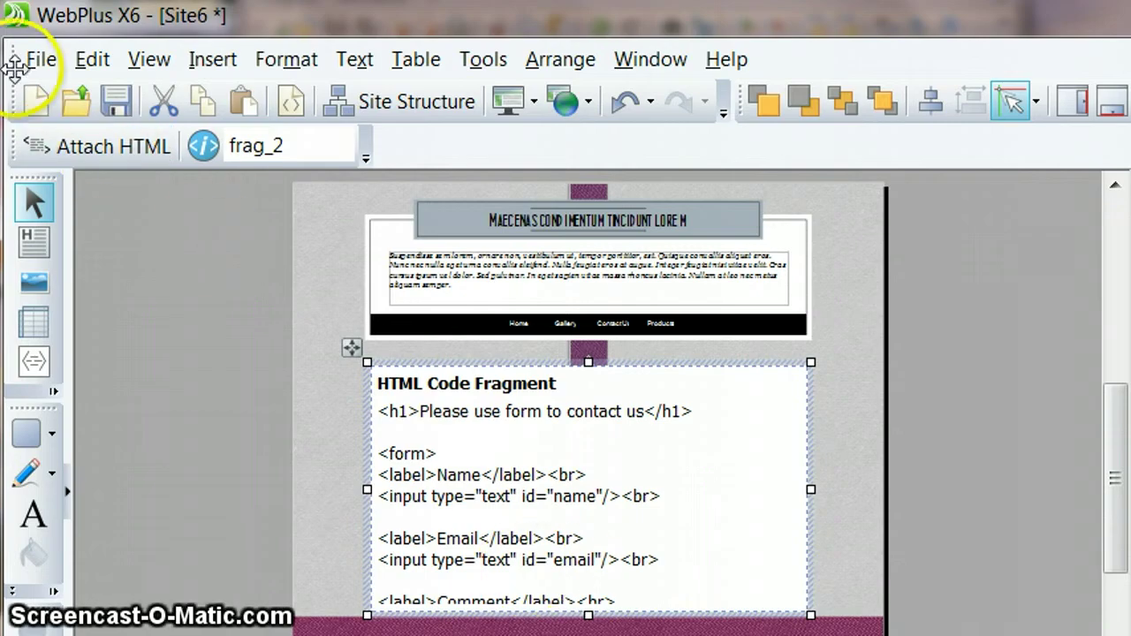
click(41, 59)
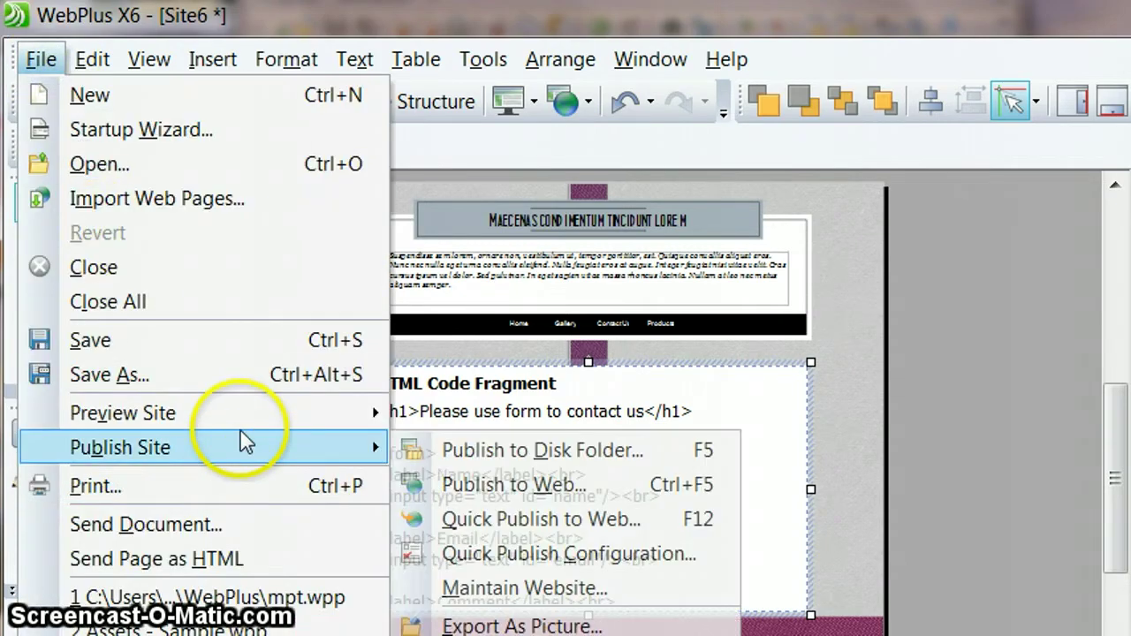
mouse_move(252, 413)
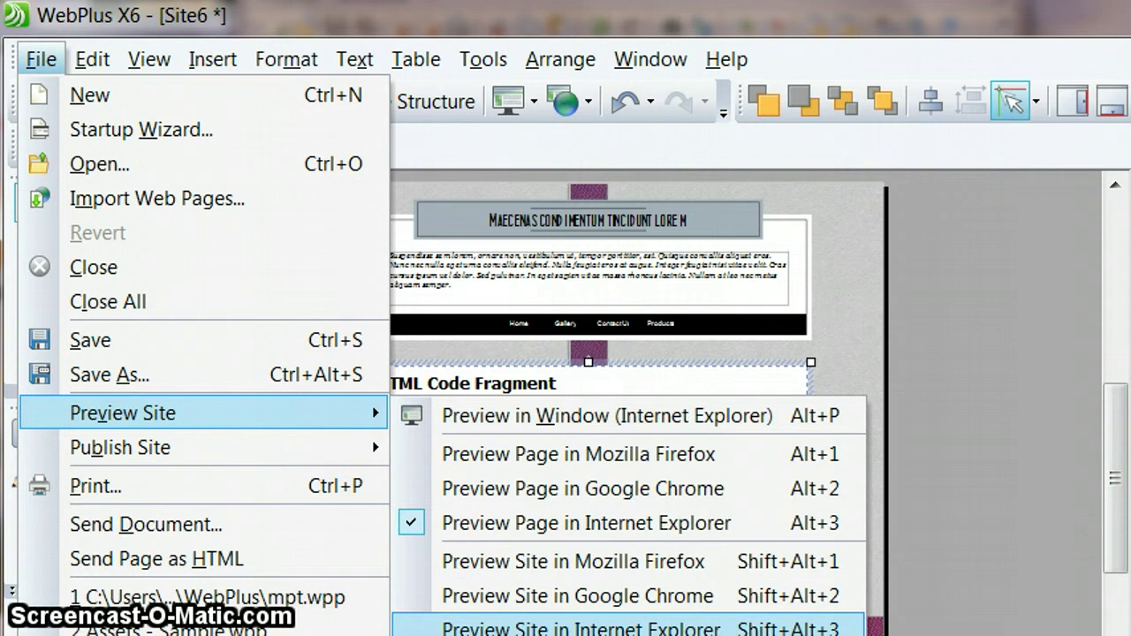
- Preview the whole site in Internet Explorer and view the Gallery, Contact Us and Products pages
click(508, 629)
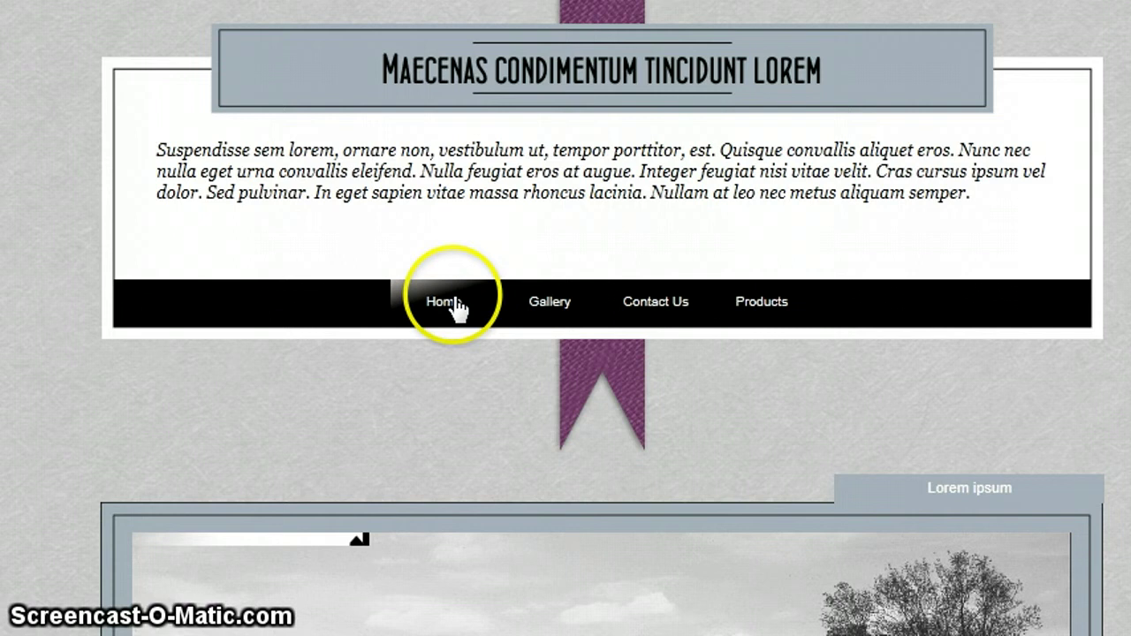
click(564, 307)
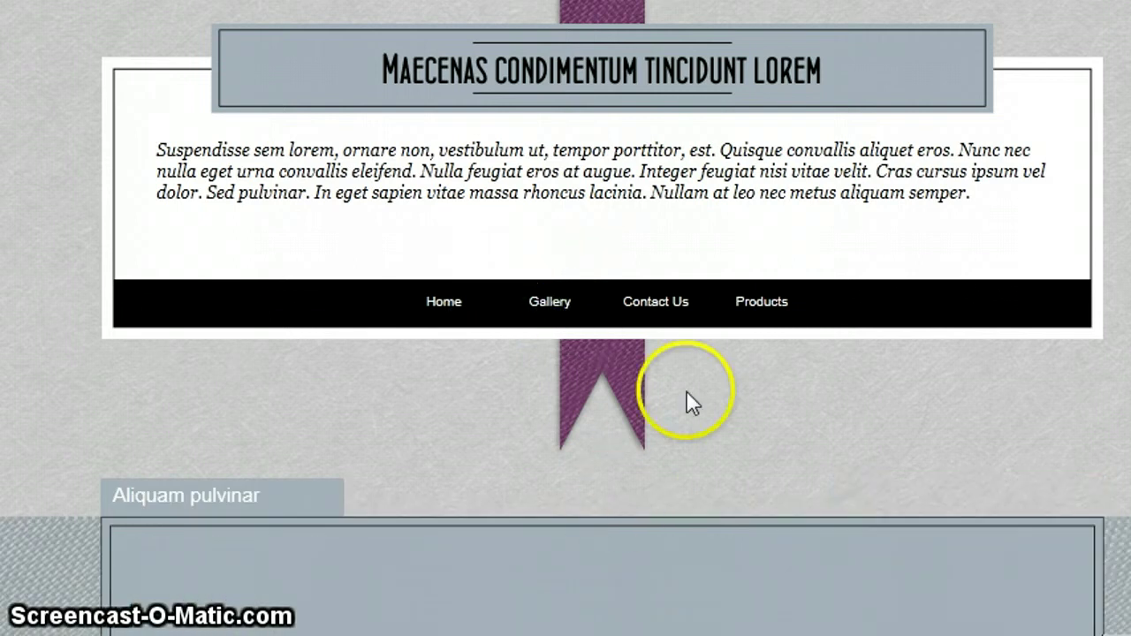
click(641, 308)
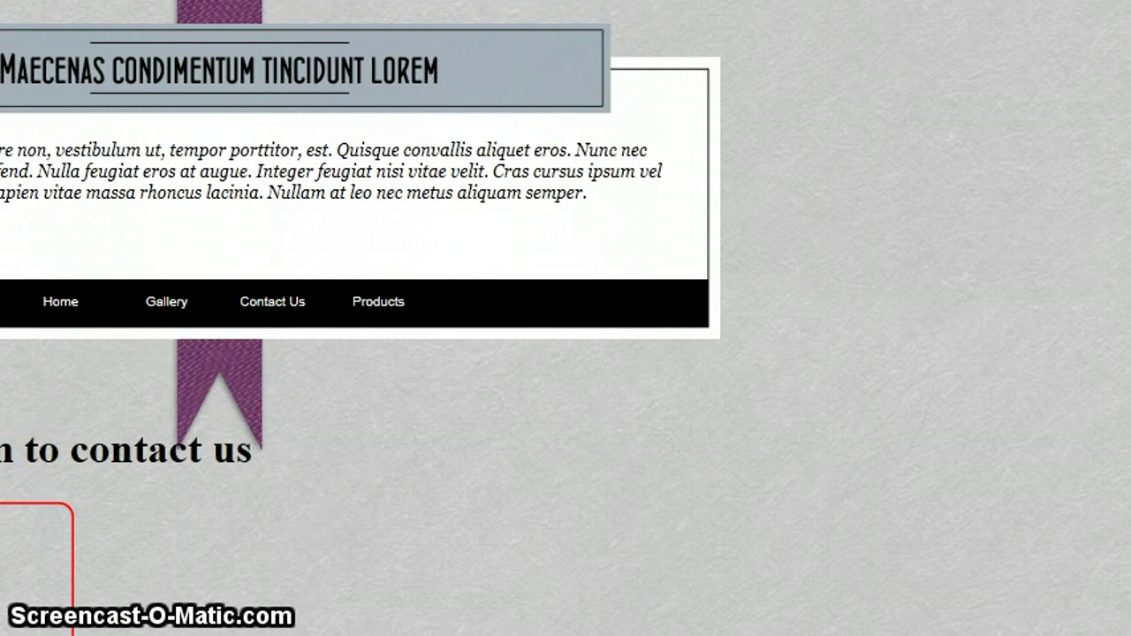
click(395, 299)
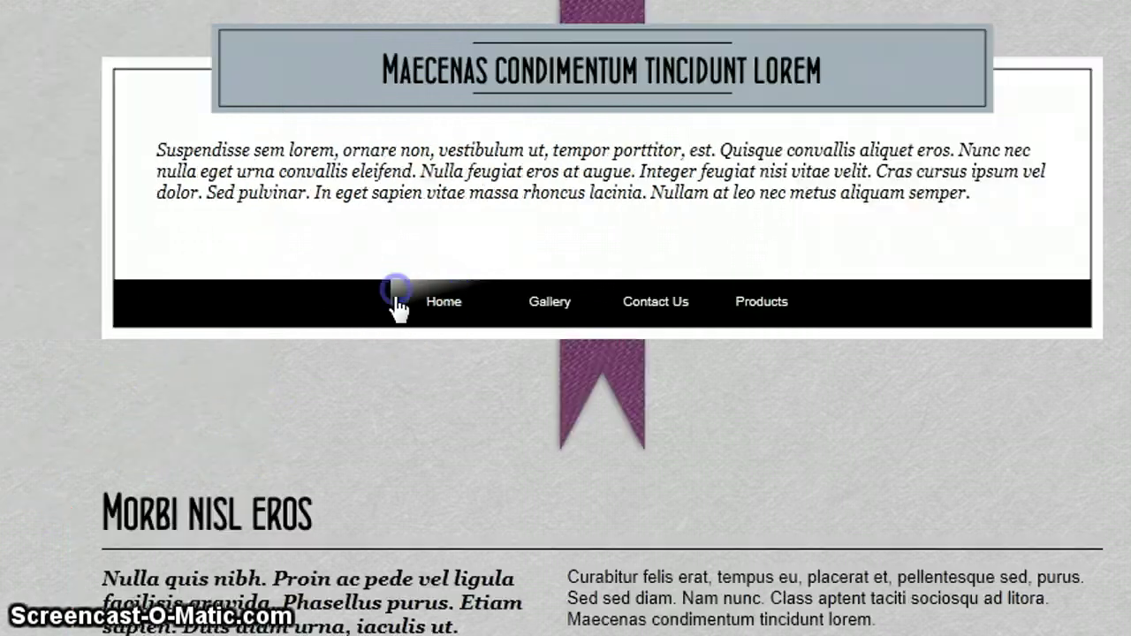
- Recheck Contact Us against the centred Gallery and Products pages, then select the HTML fragment in WebPlus
click(541, 315)
click(669, 323)
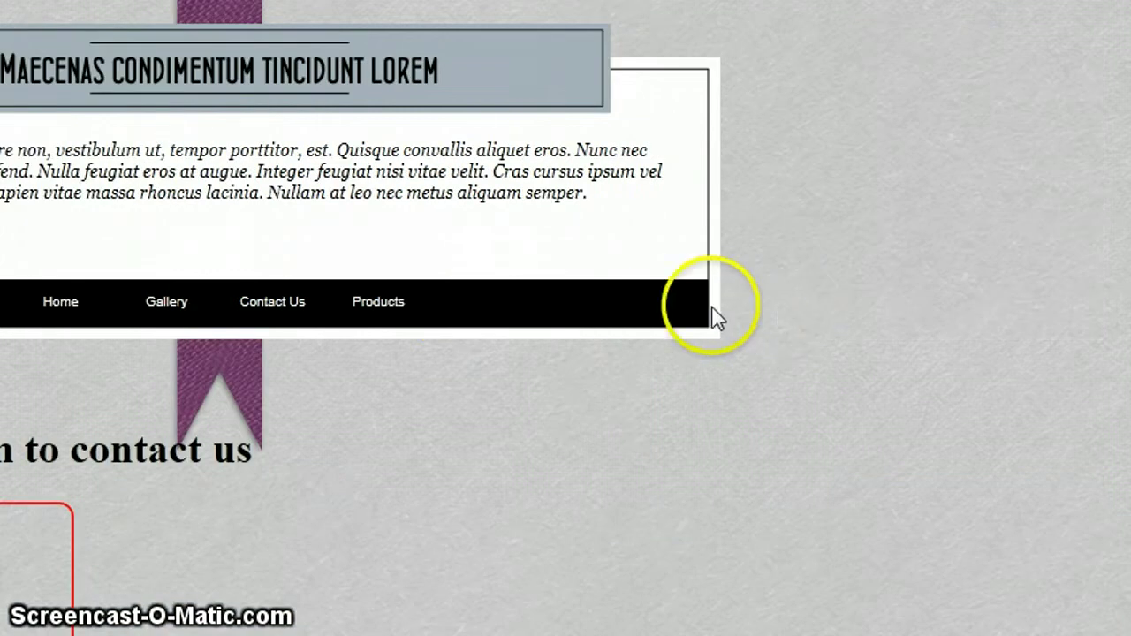
click(386, 303)
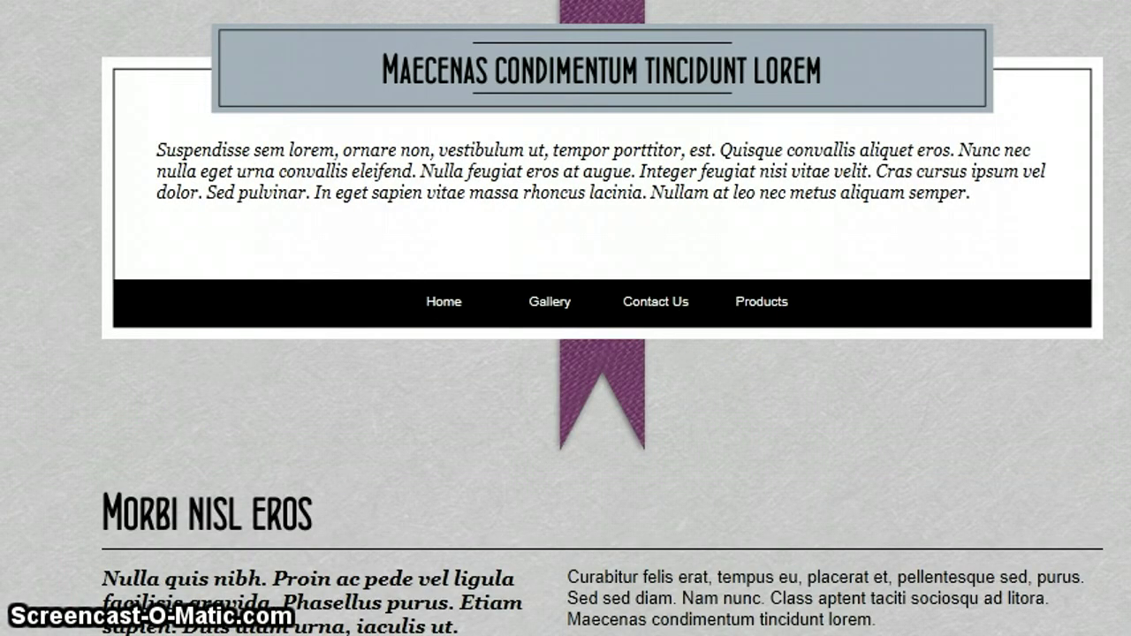
key(alt+Tab)
click(583, 391)
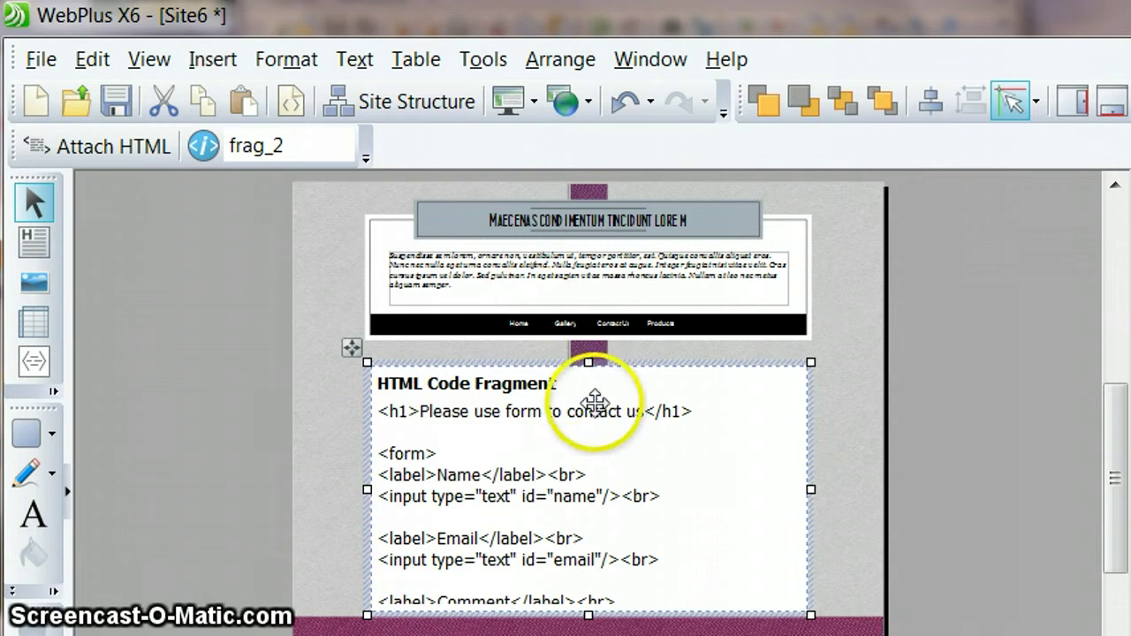
- Open the HTML fragment's code and select the 60em body width value
double_click(547, 450)
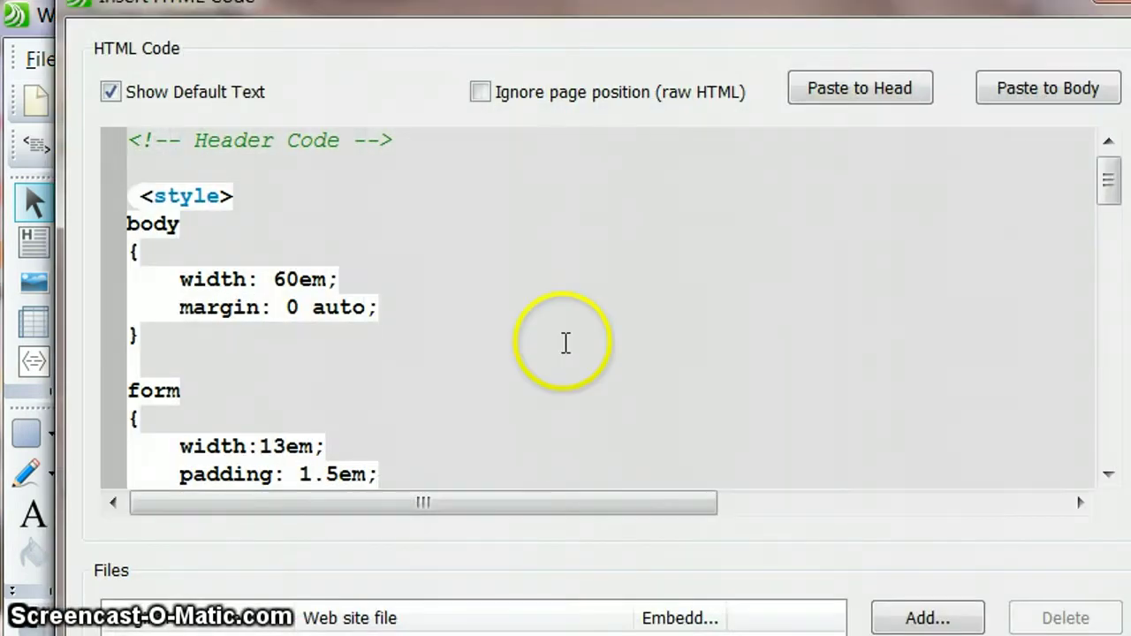
click(339, 280)
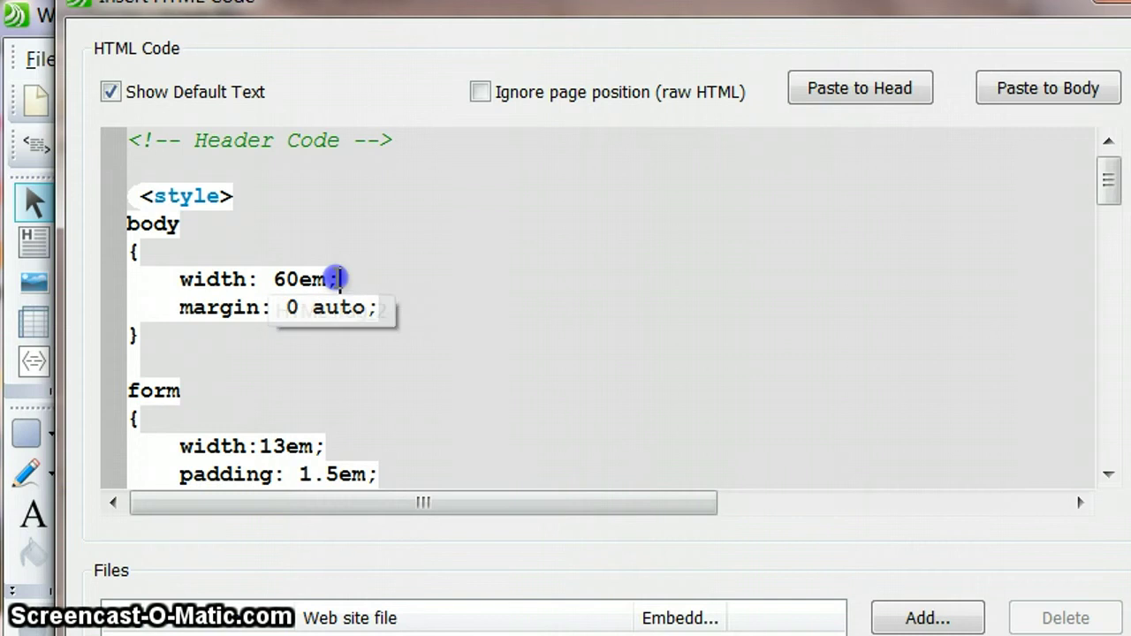
drag(349, 277, 251, 277)
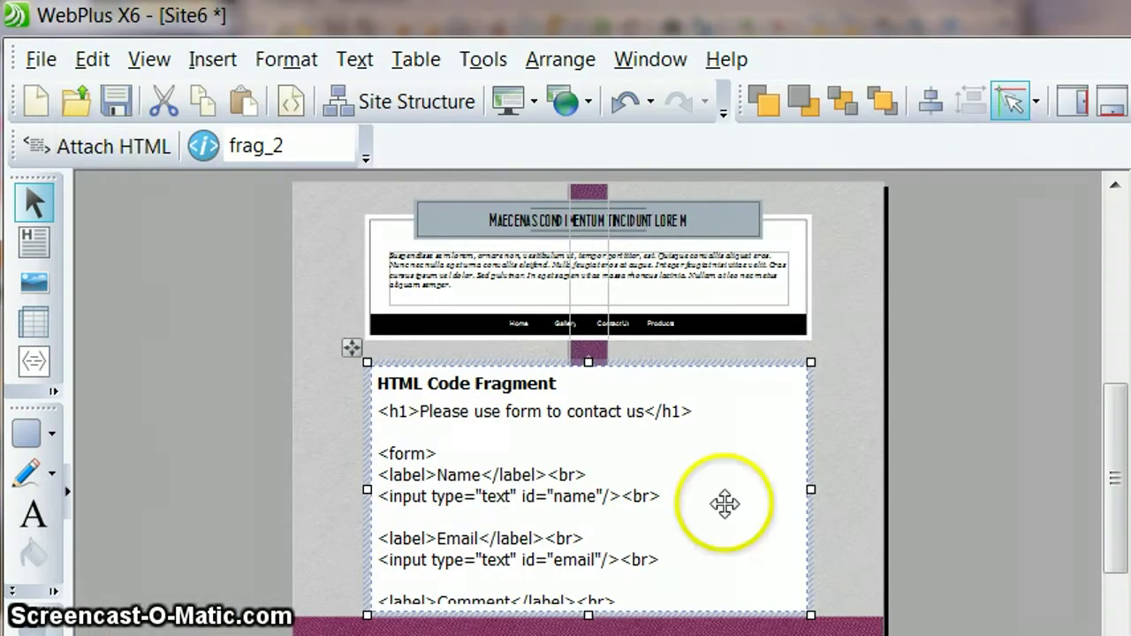
- Preview the site in Internet Explorer and go to the Contact Us page via Gallery
click(32, 67)
mouse_move(129, 420)
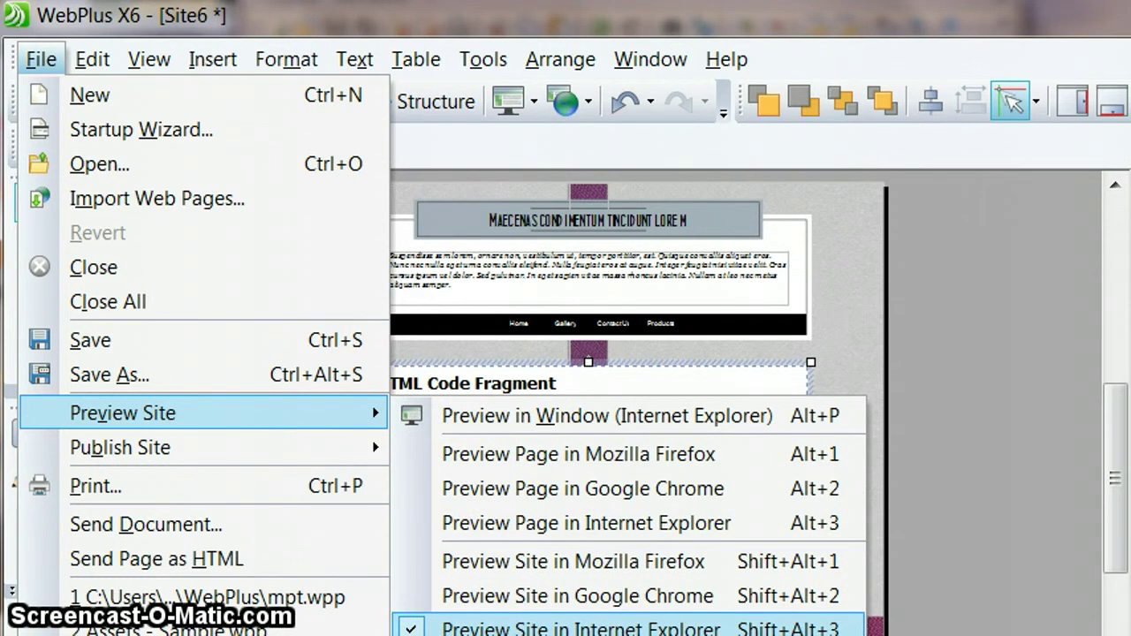
click(578, 627)
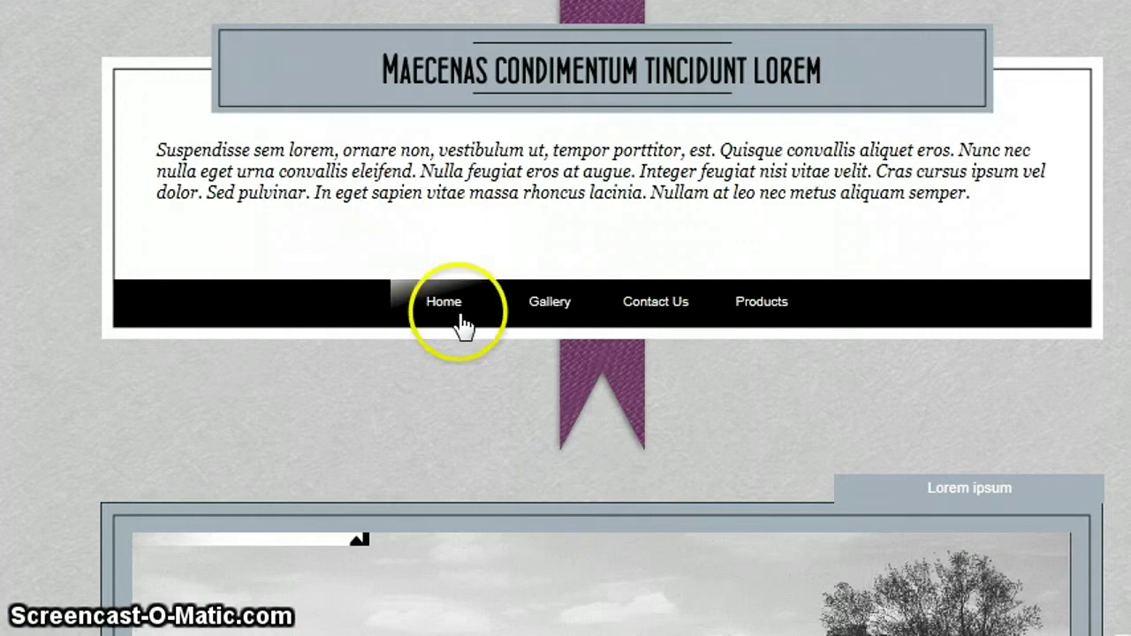
click(553, 313)
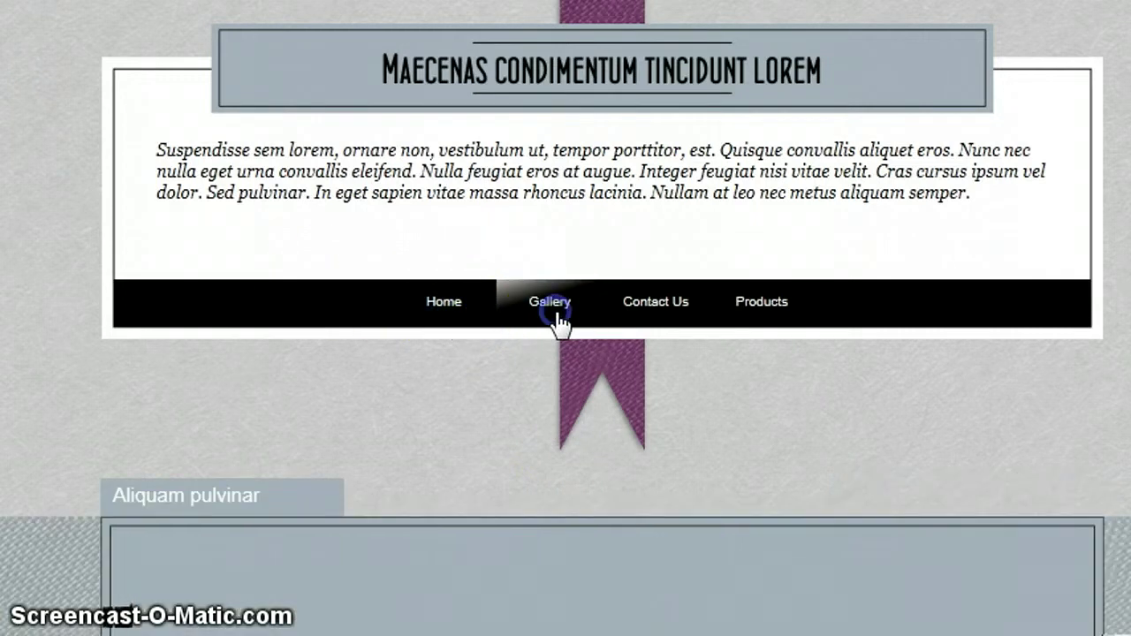
click(690, 320)
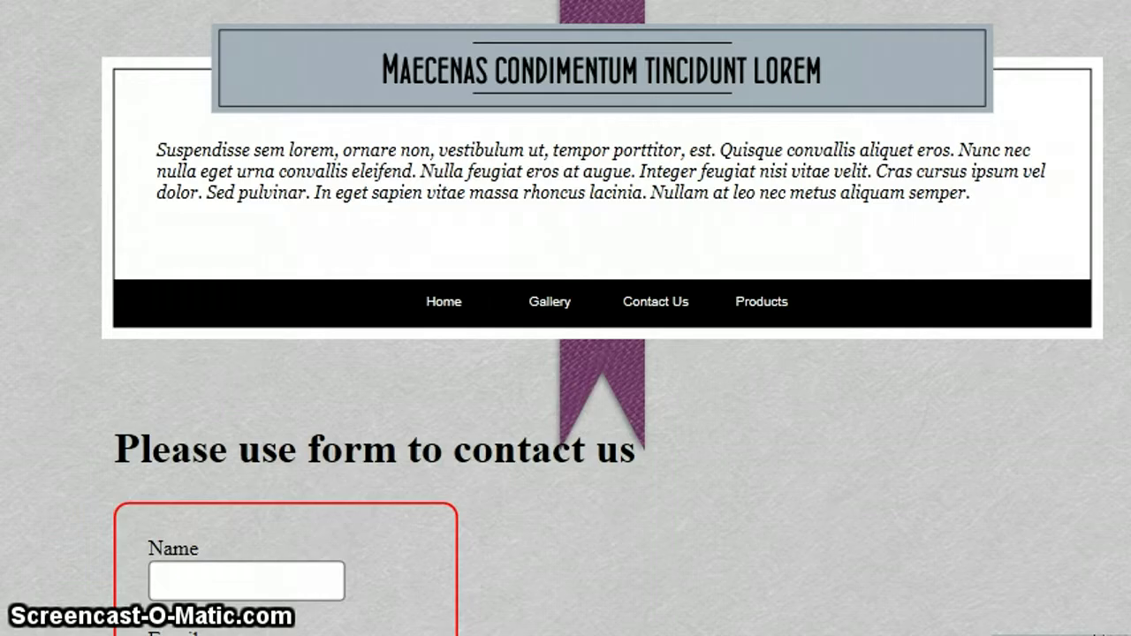
- Leave full-screen, allow the blocked content, and scroll to view the red-bordered form
key(F11)
click(493, 620)
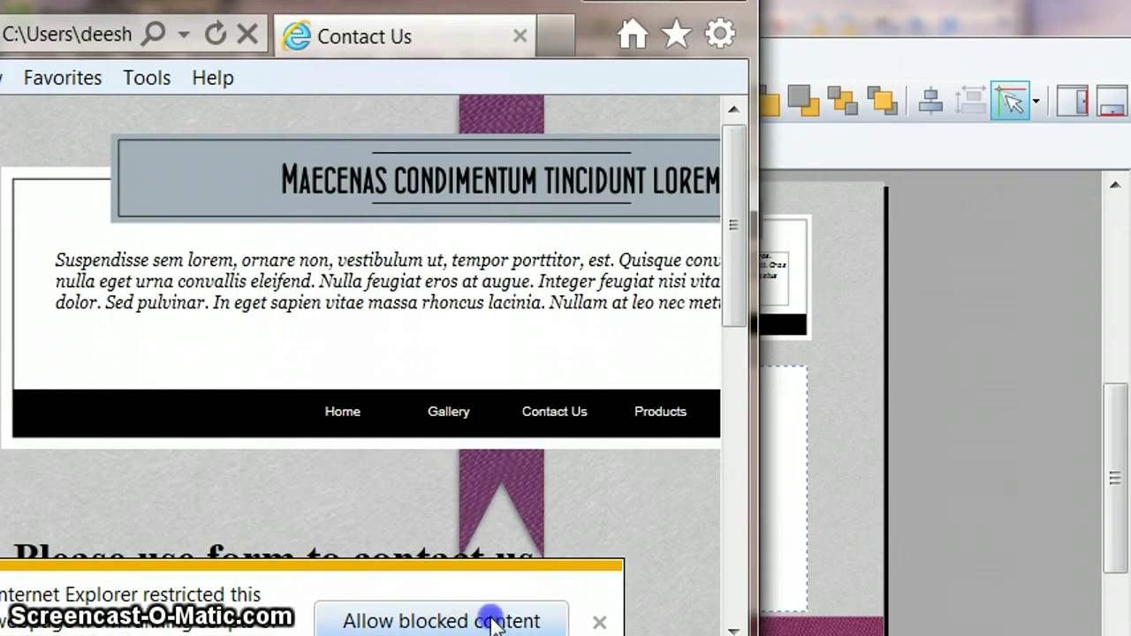
drag(733, 231, 737, 422)
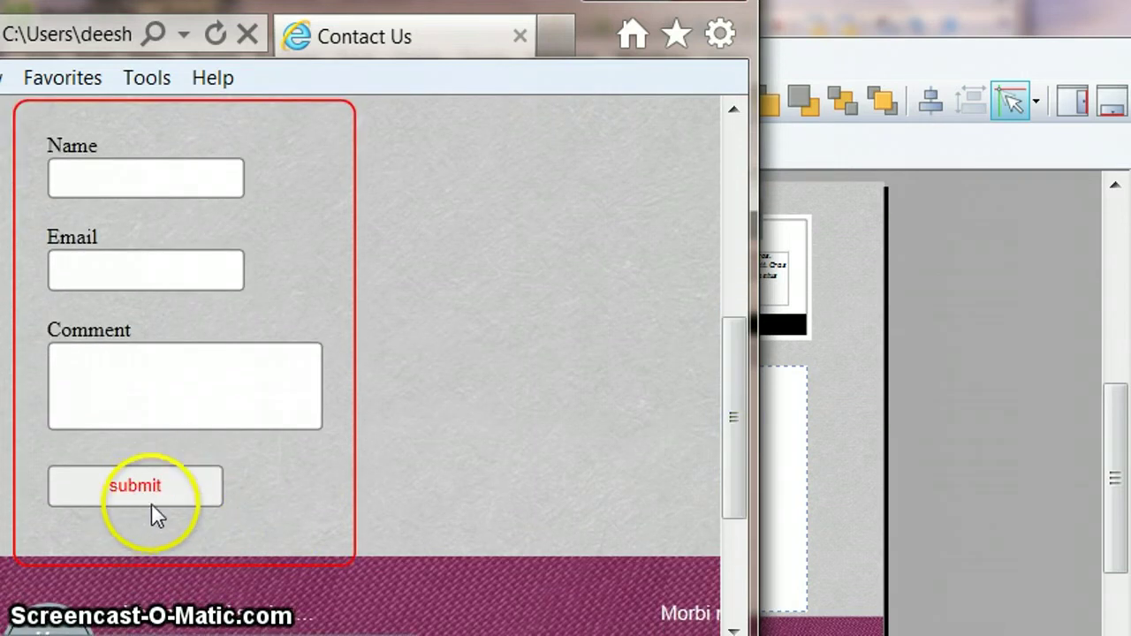
mouse_move(737, 478)
mouse_down()
mouse_move(766, 377)
mouse_move(740, 485)
mouse_move(739, 404)
mouse_move(769, 328)
mouse_move(777, 392)
mouse_move(741, 495)
mouse_up()
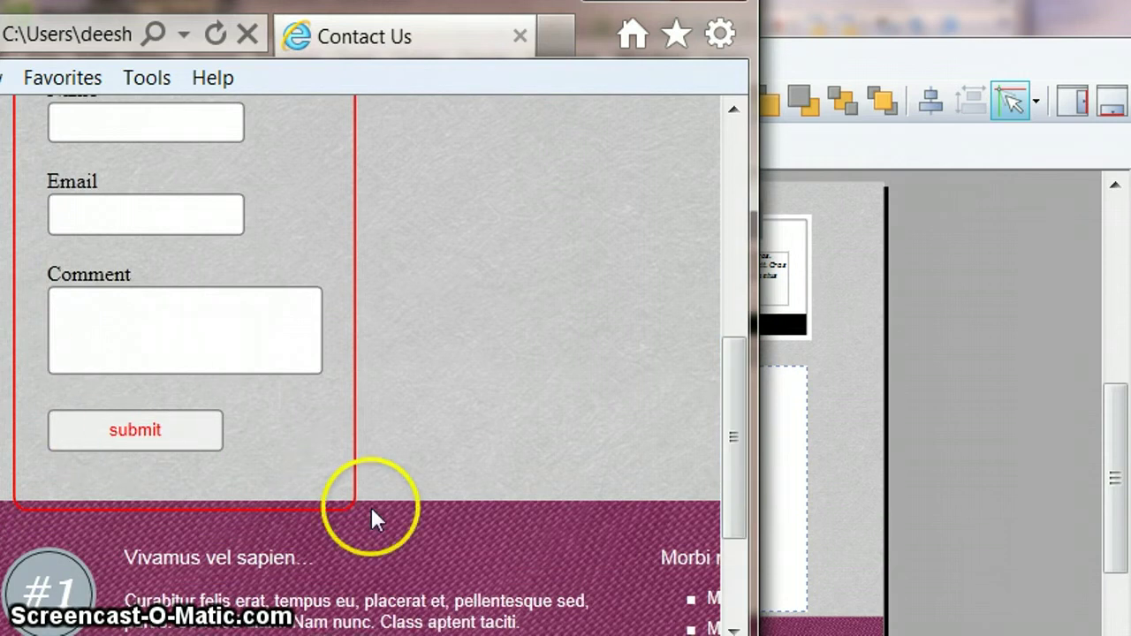
drag(744, 478, 739, 305)
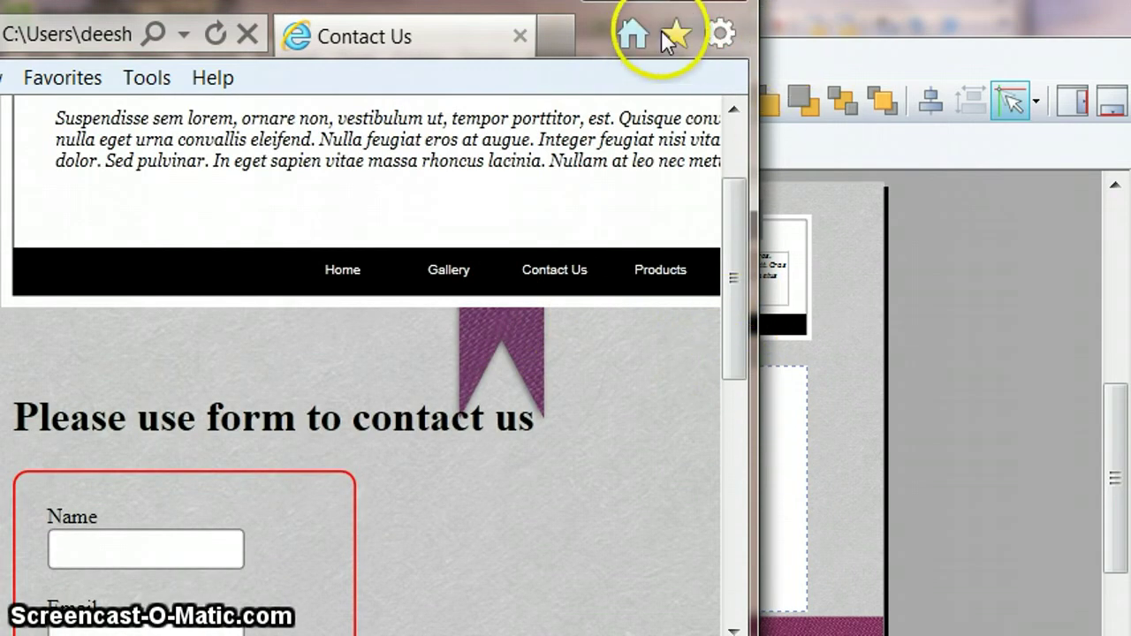
- Close the browser preview and sample the purple ribbon colour as RGB 103, 49, 94
click(717, 2)
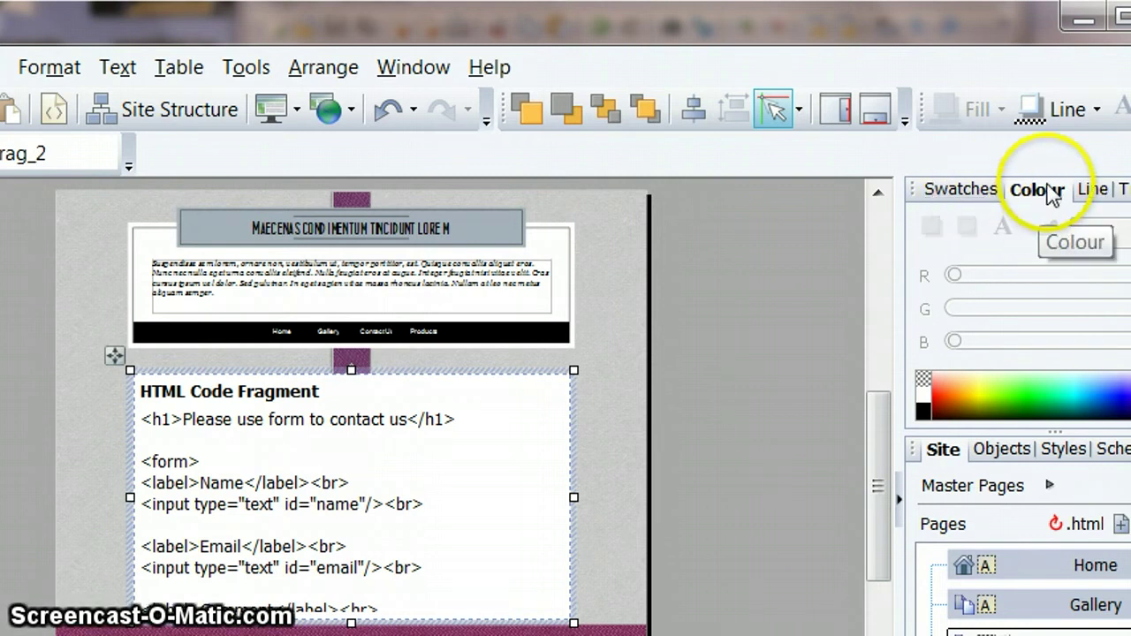
click(590, 283)
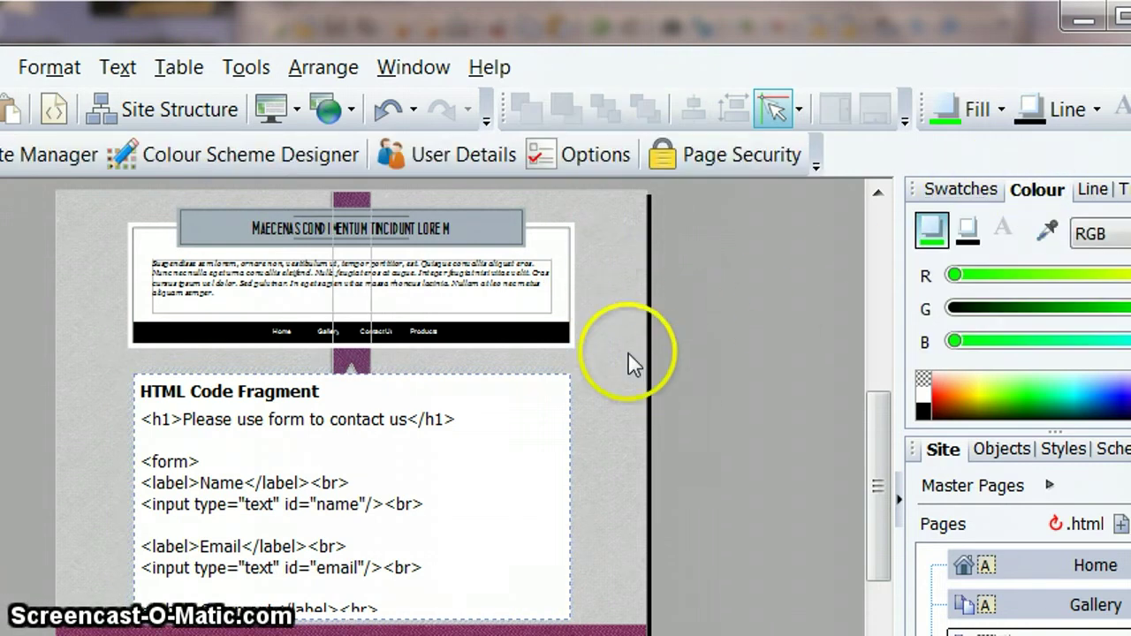
drag(1050, 232, 354, 188)
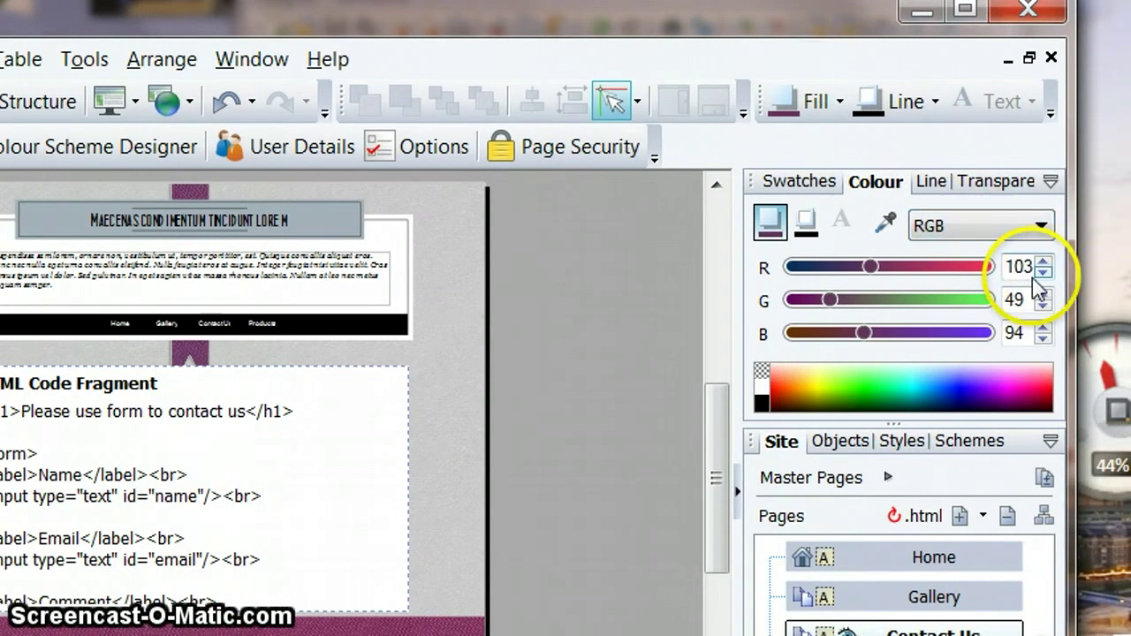
- Open the fragment's code and delete the red value from the form's border-color
double_click(305, 486)
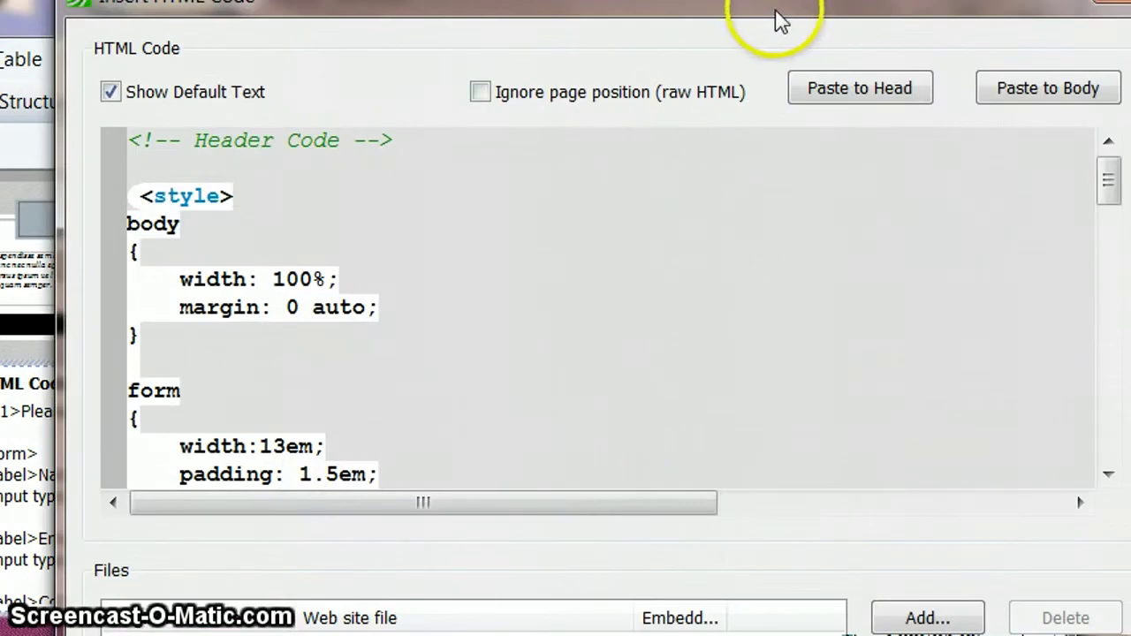
drag(781, 21, 688, 20)
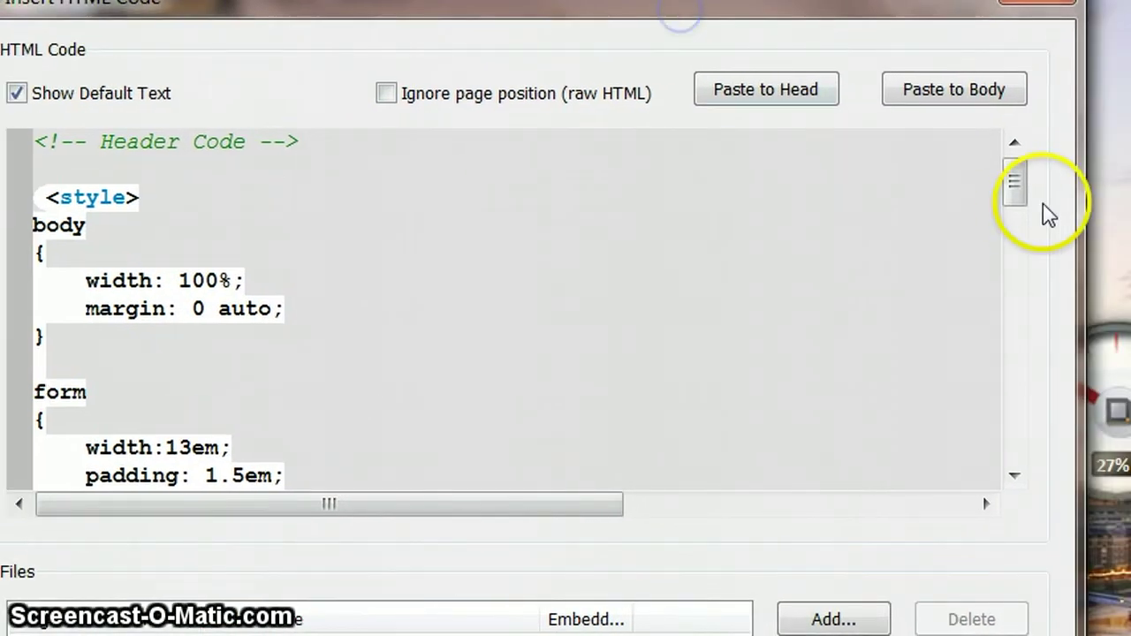
drag(1022, 189, 1017, 227)
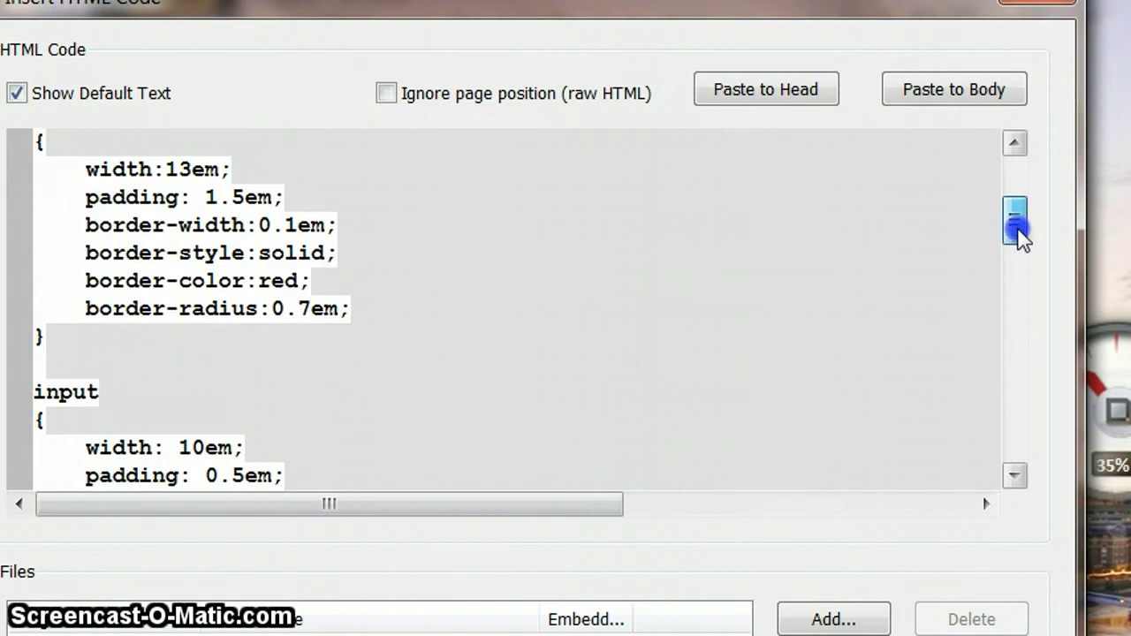
click(309, 281)
key(BackSpace)
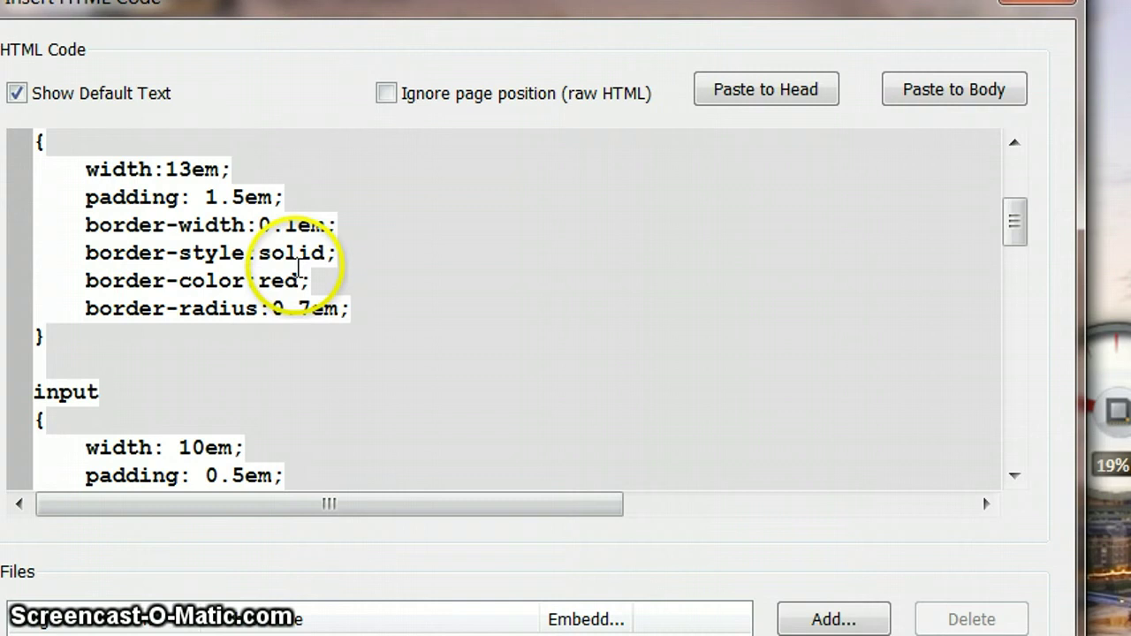
click(298, 281)
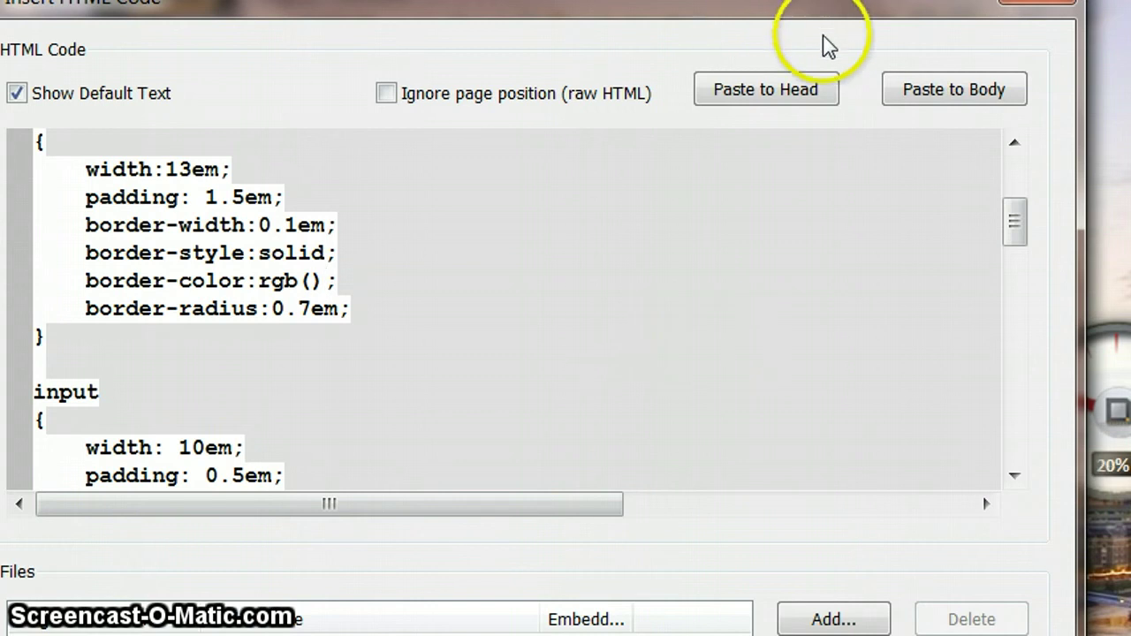
- Enter the border colour rgb(103, 49, 94) using the Colour tab values and confirm the code
drag(871, 8, 606, 65)
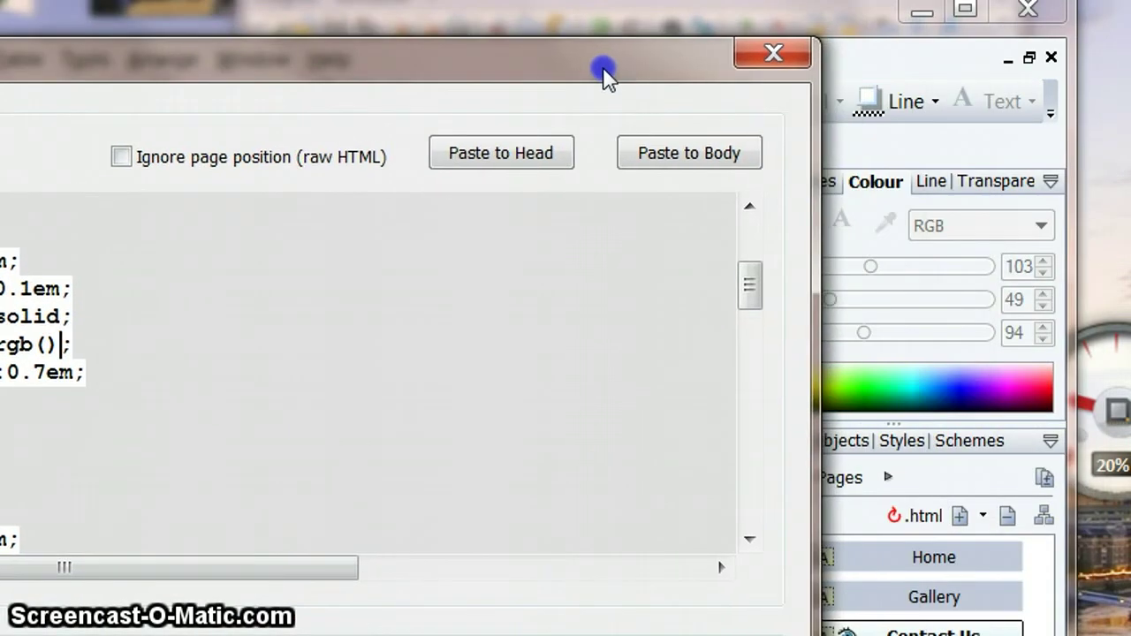
drag(604, 75, 600, 76)
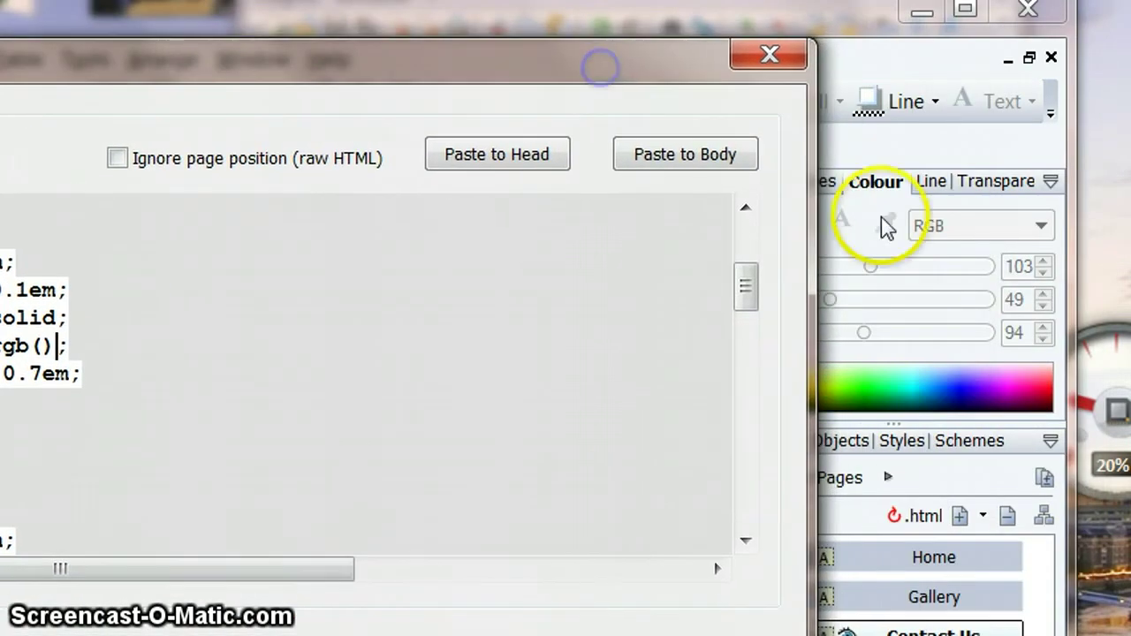
click(43, 346)
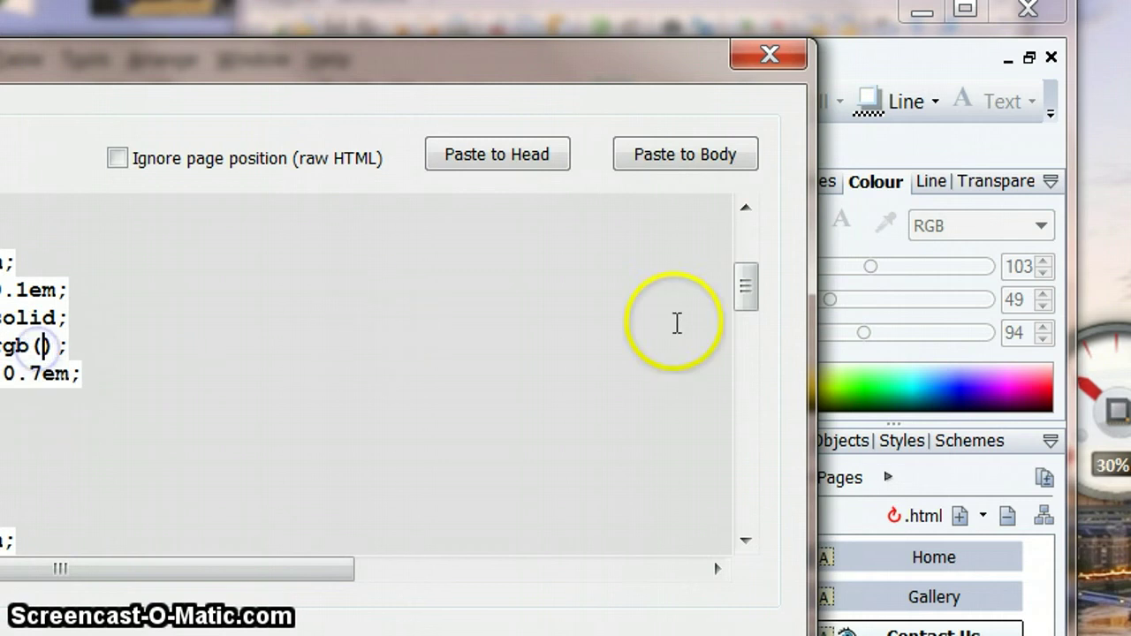
click(1022, 262)
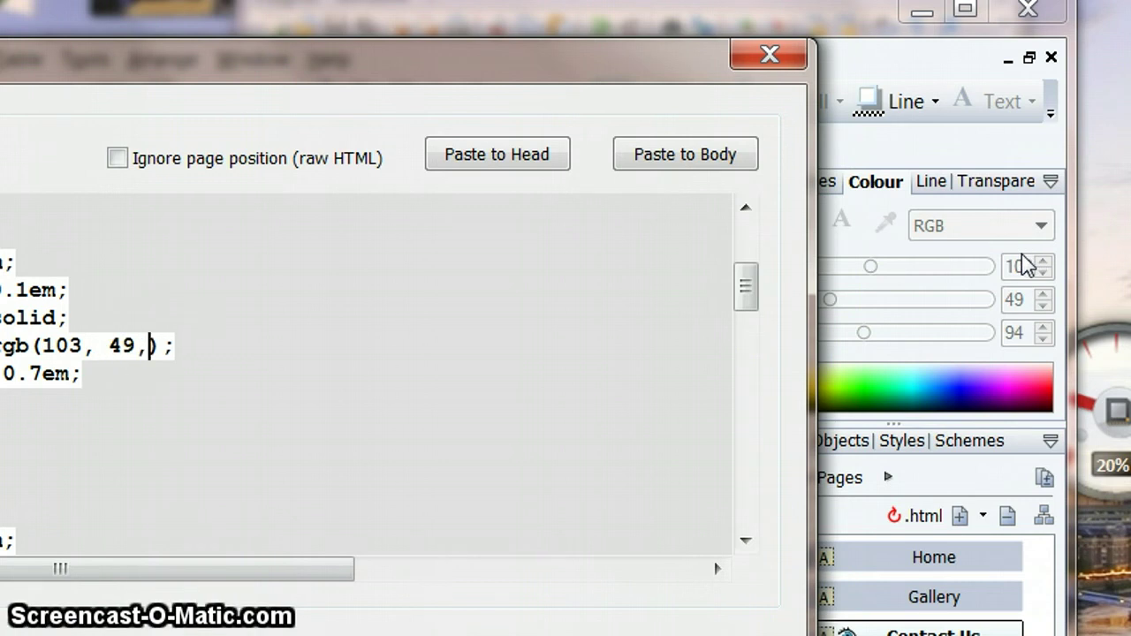
click(1016, 270)
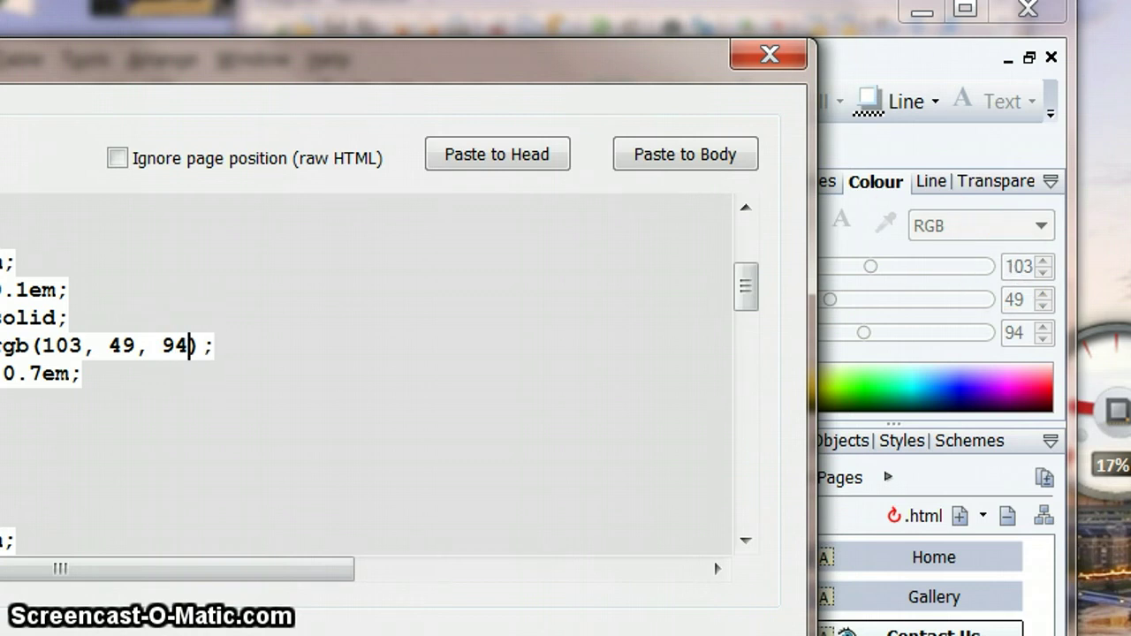
drag(507, 62, 794, 30)
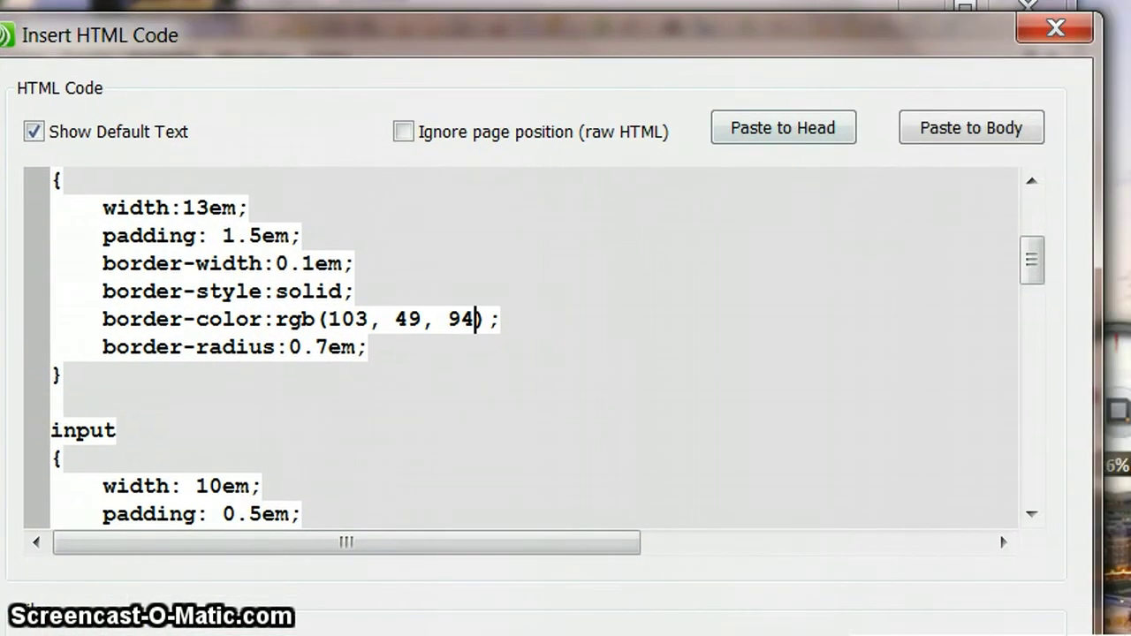
click(972, 633)
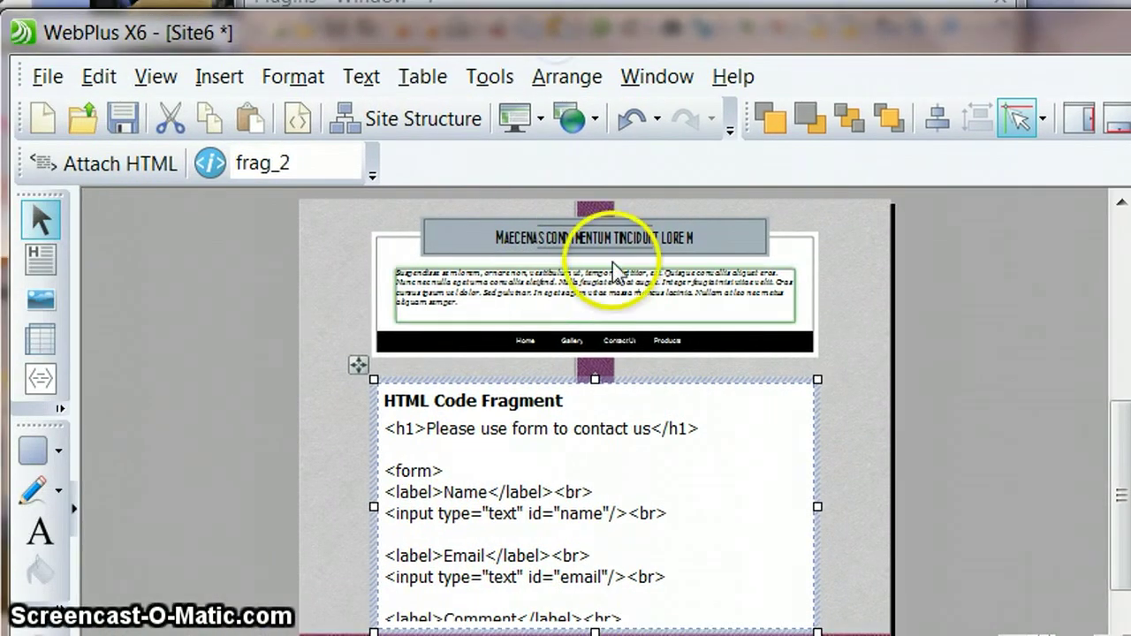
click(49, 77)
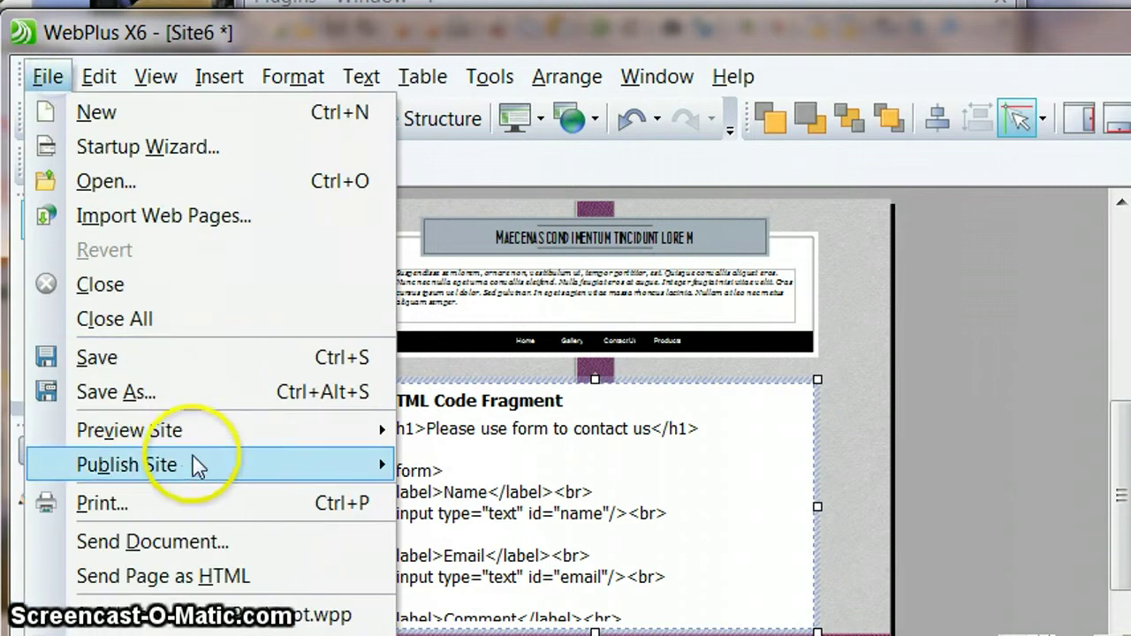
mouse_move(221, 434)
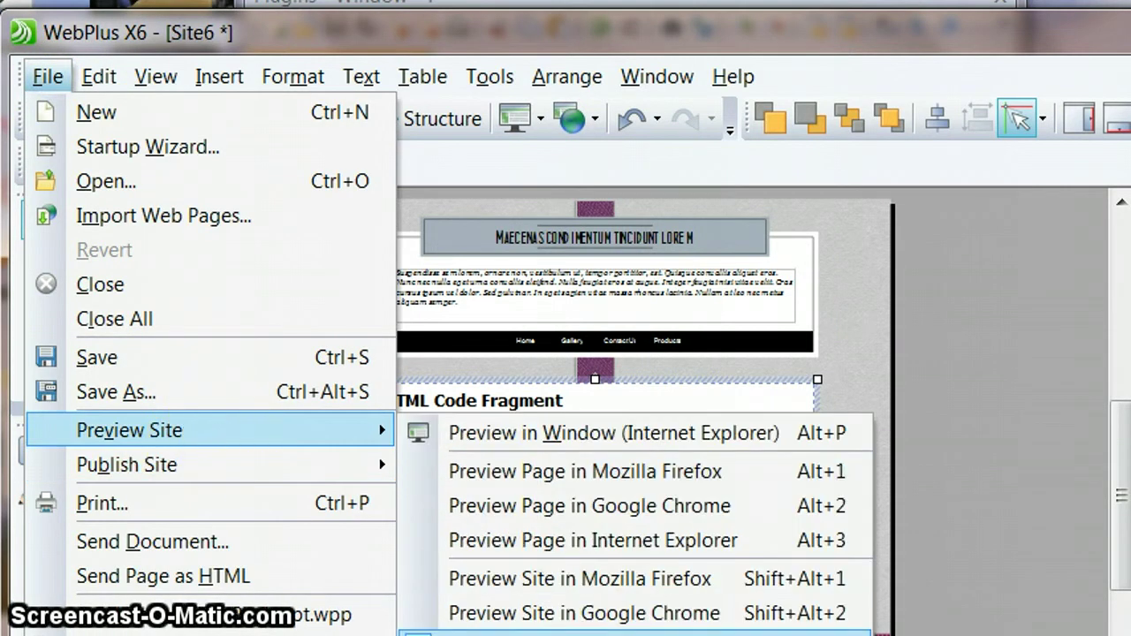
click(618, 634)
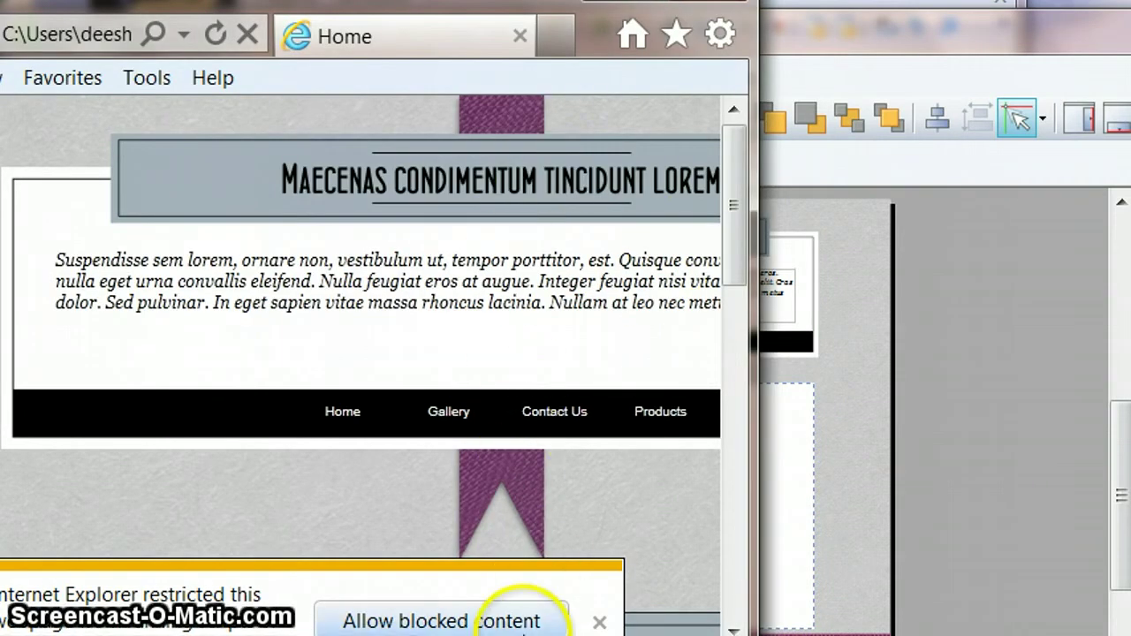
click(525, 624)
click(557, 415)
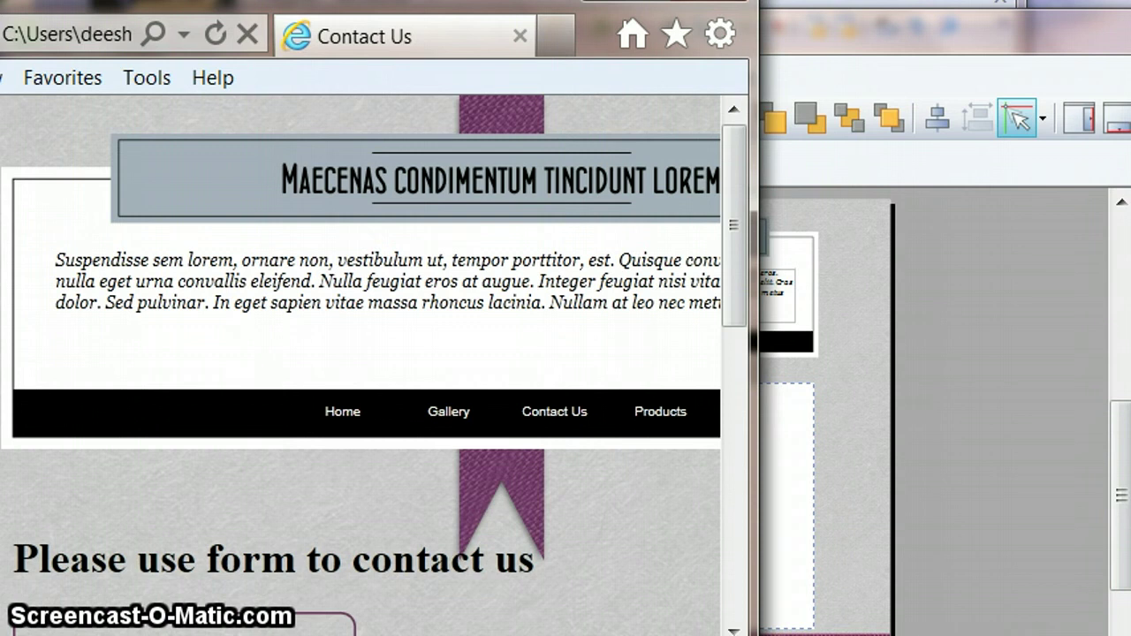
drag(354, 2, 558, 0)
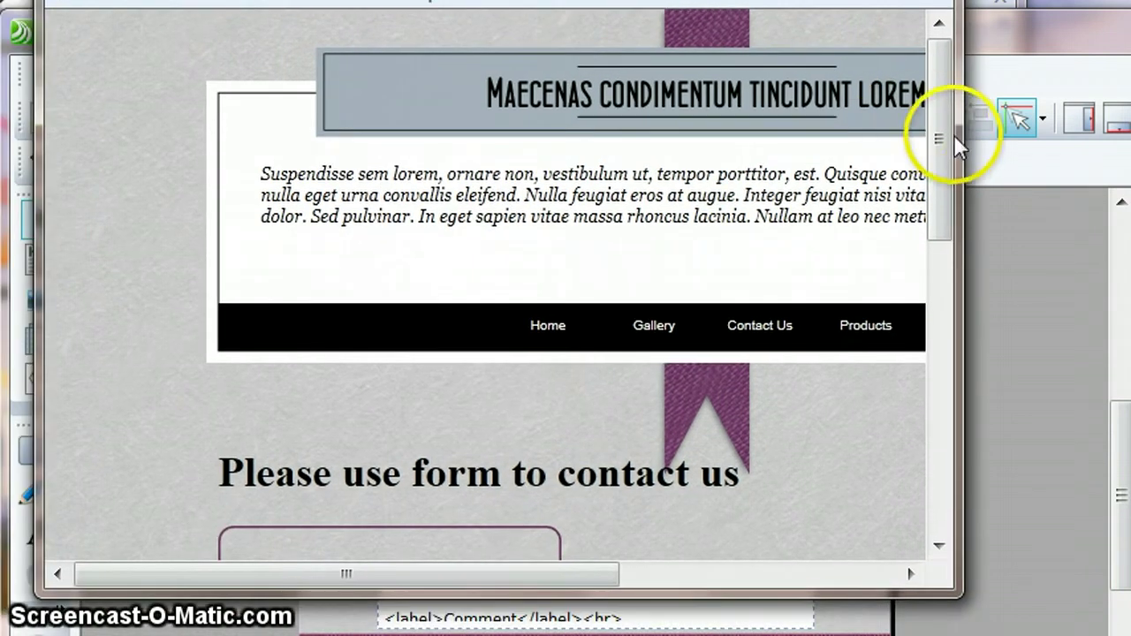
drag(934, 126, 957, 299)
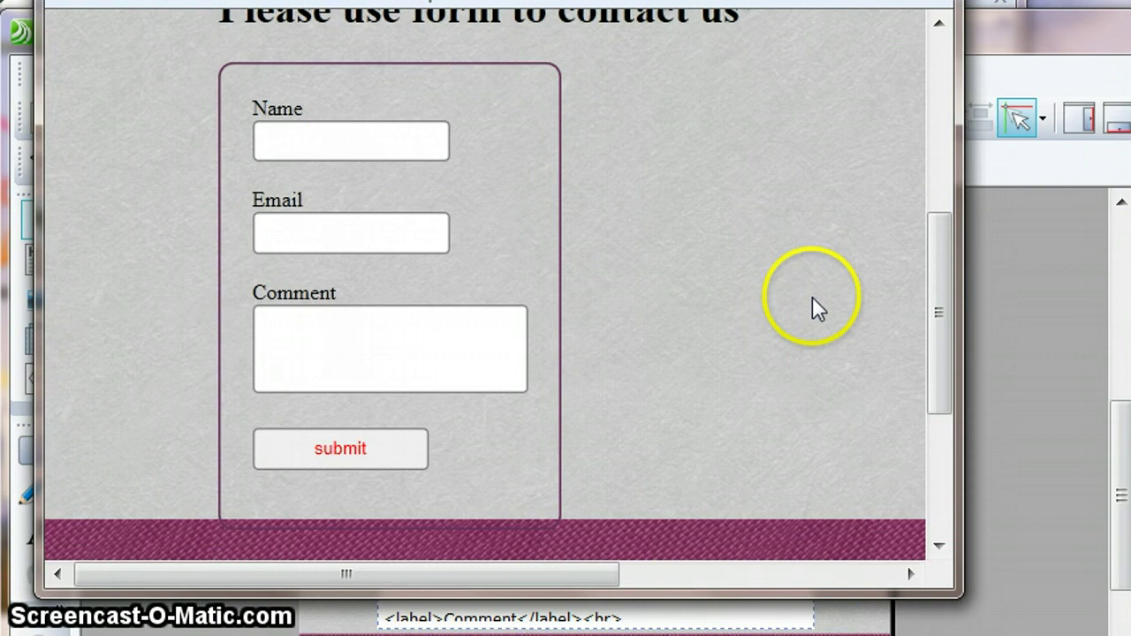
drag(937, 322, 985, 226)
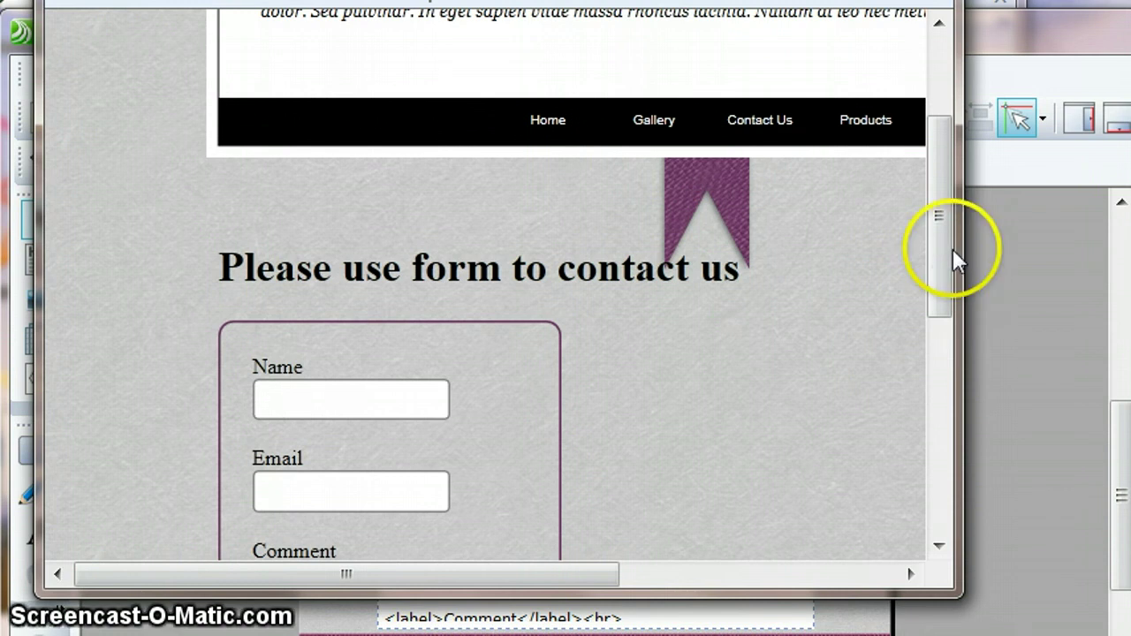
drag(942, 256, 997, 203)
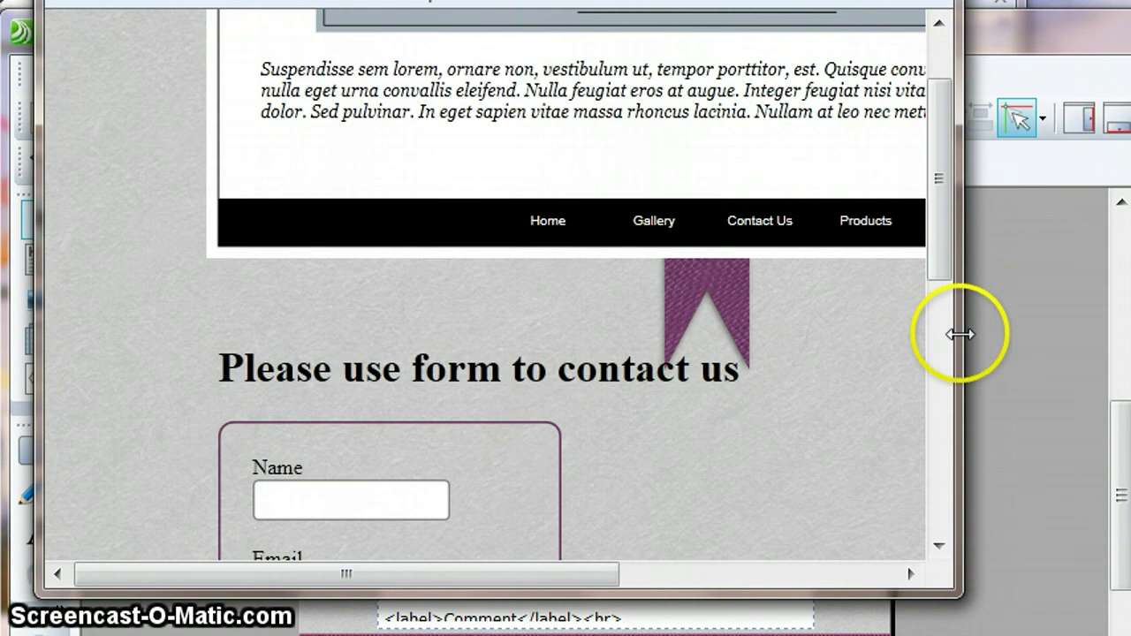
drag(960, 334, 1130, 332)
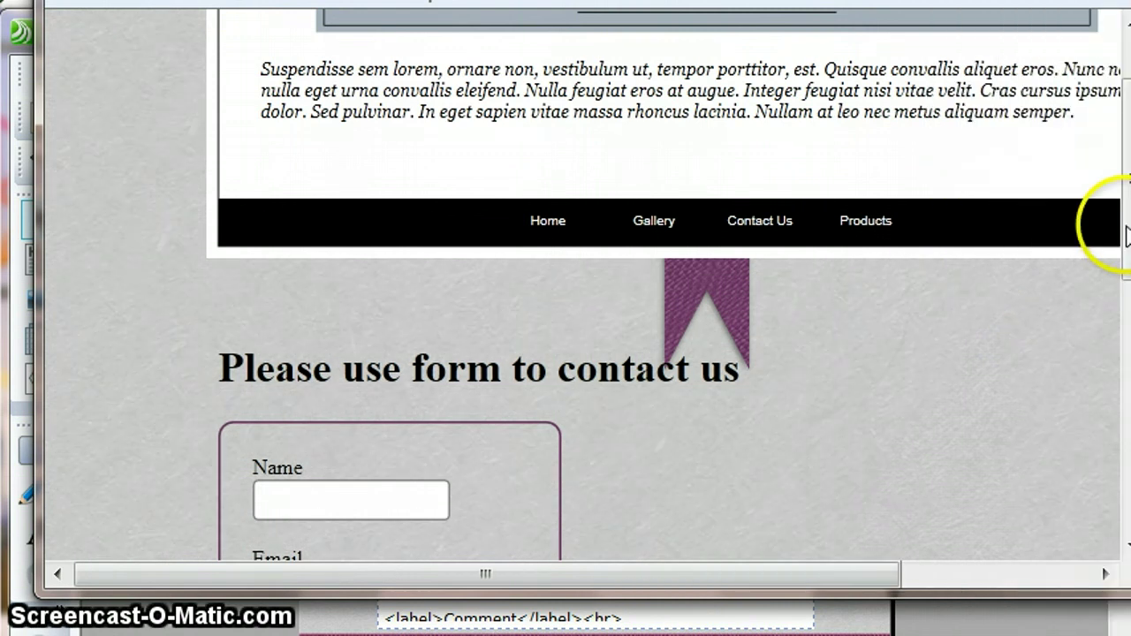
drag(1124, 188, 1098, 186)
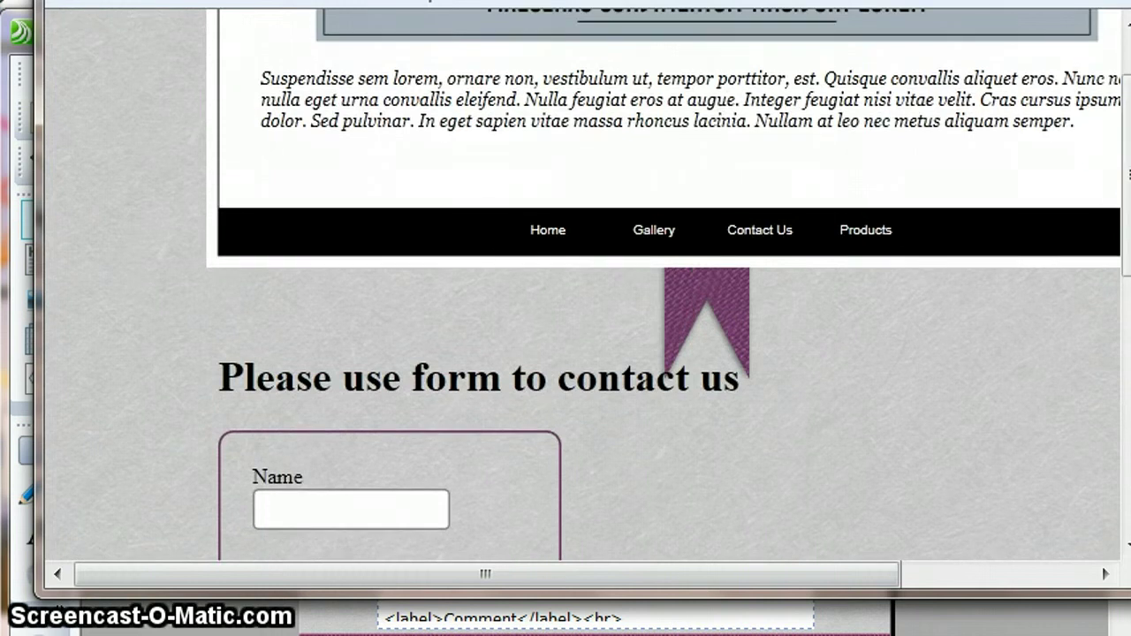
key(alt+F4)
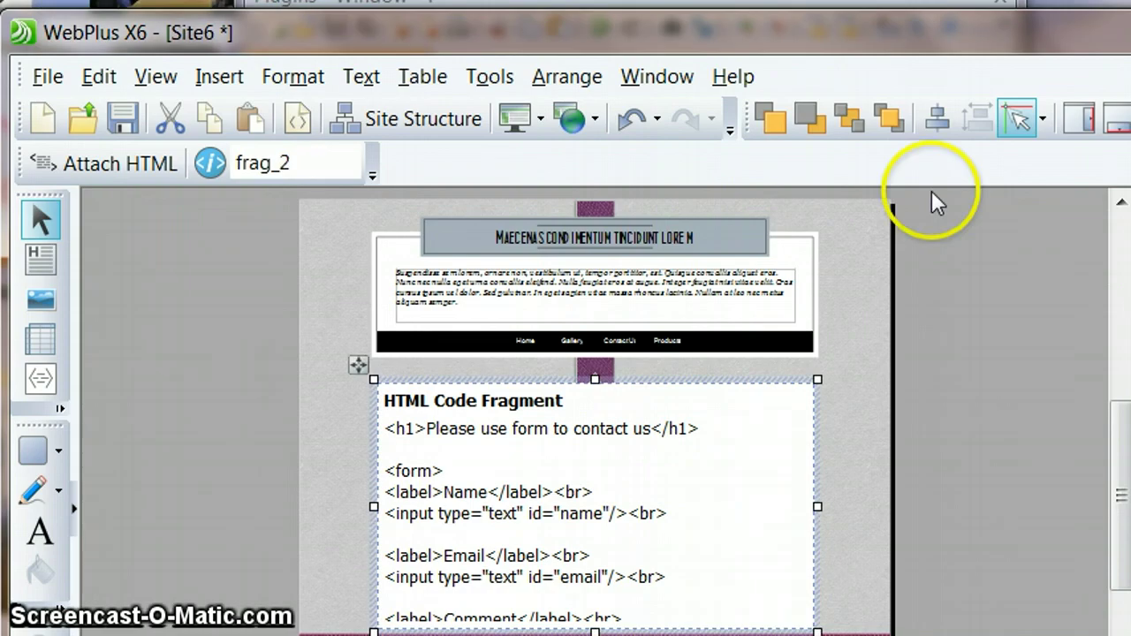
- Reopen the HTML fragment's code and scroll down to the textarea rule's grey border settings
double_click(619, 502)
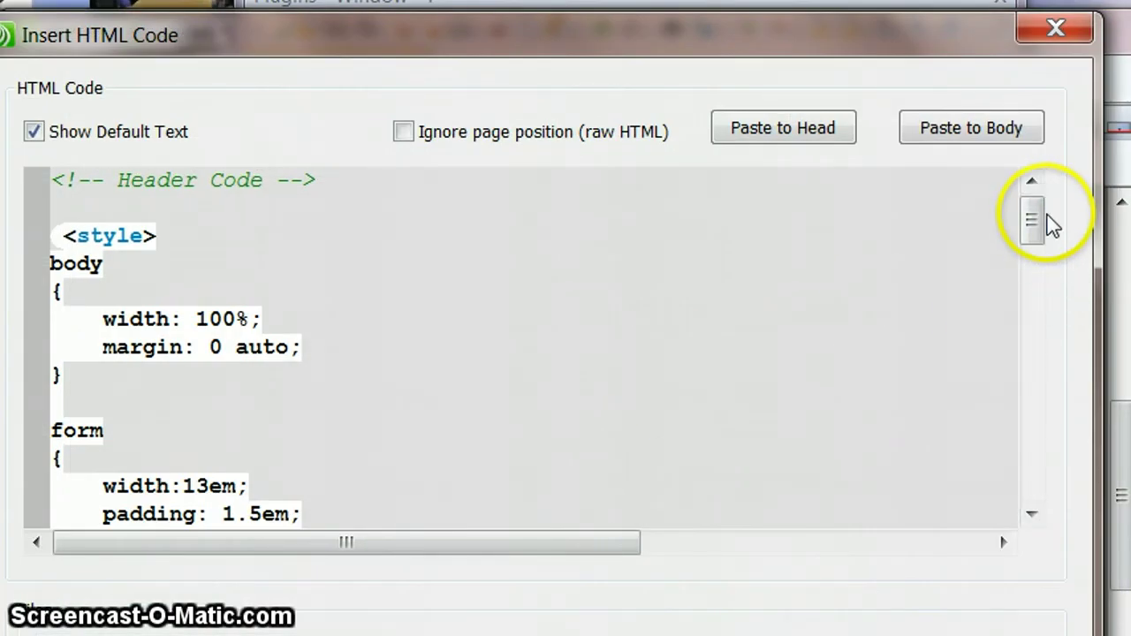
drag(1035, 227, 1027, 295)
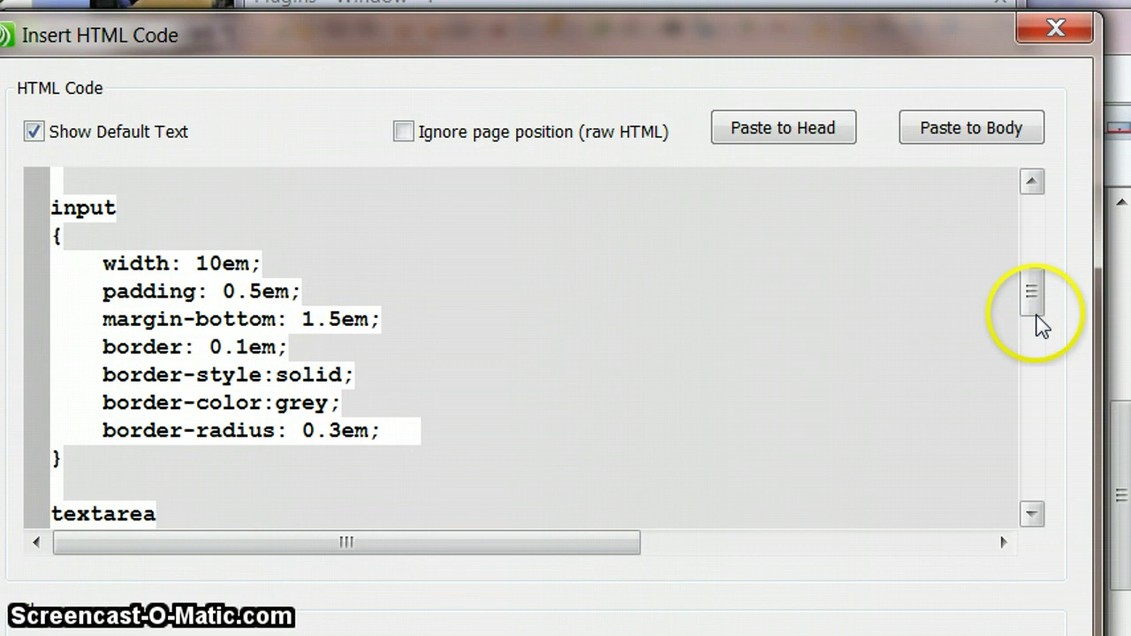
drag(1036, 316, 1008, 340)
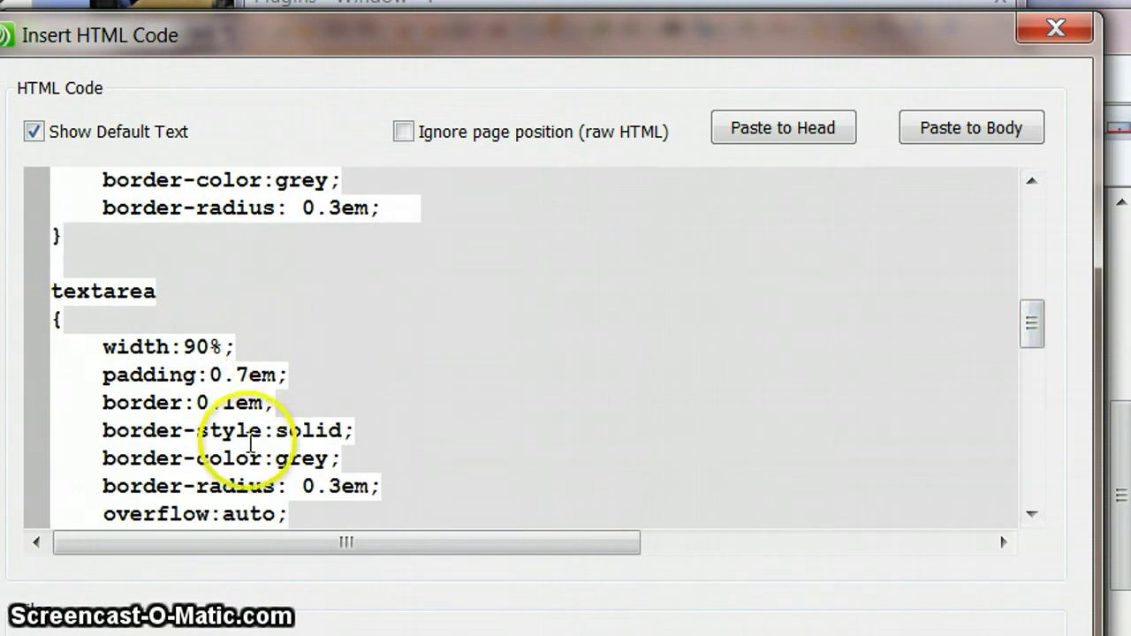